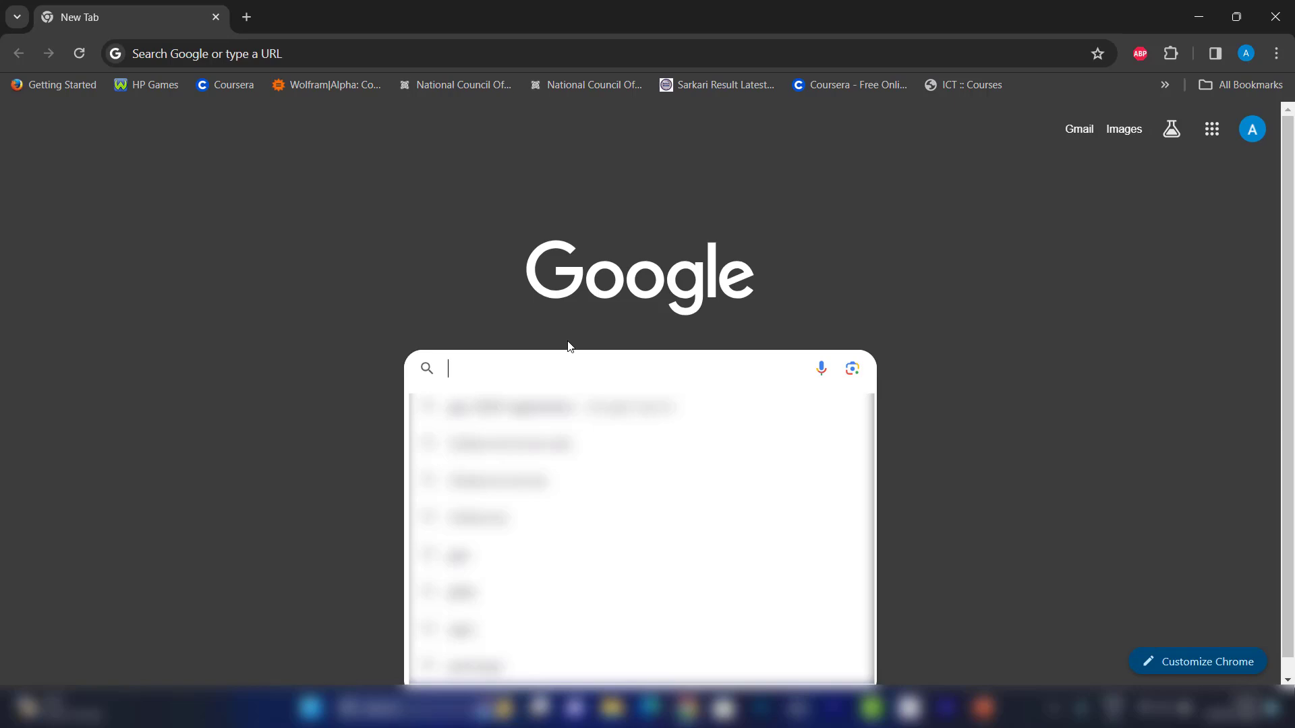
- Search Google for "ppc 2024 registration" and open the Pariksha Pe Charcha 2024 result from MyGov.in
type("pc")
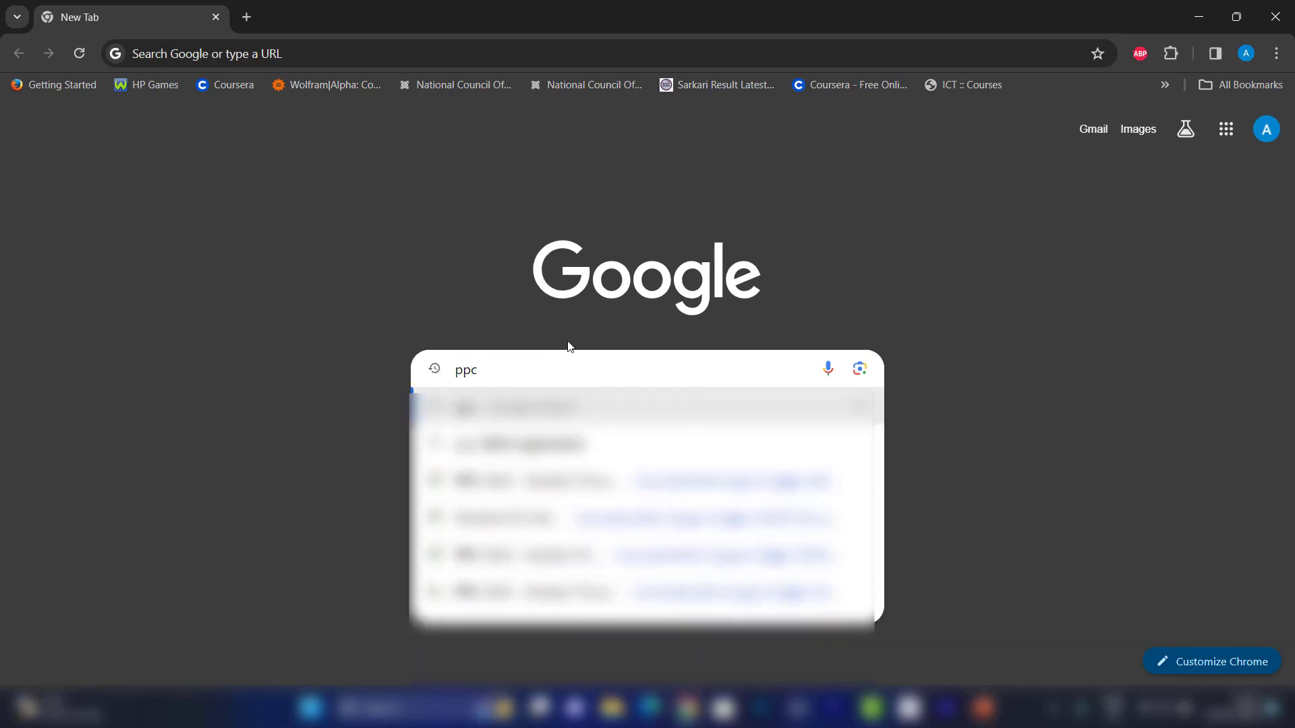
type(" 29")
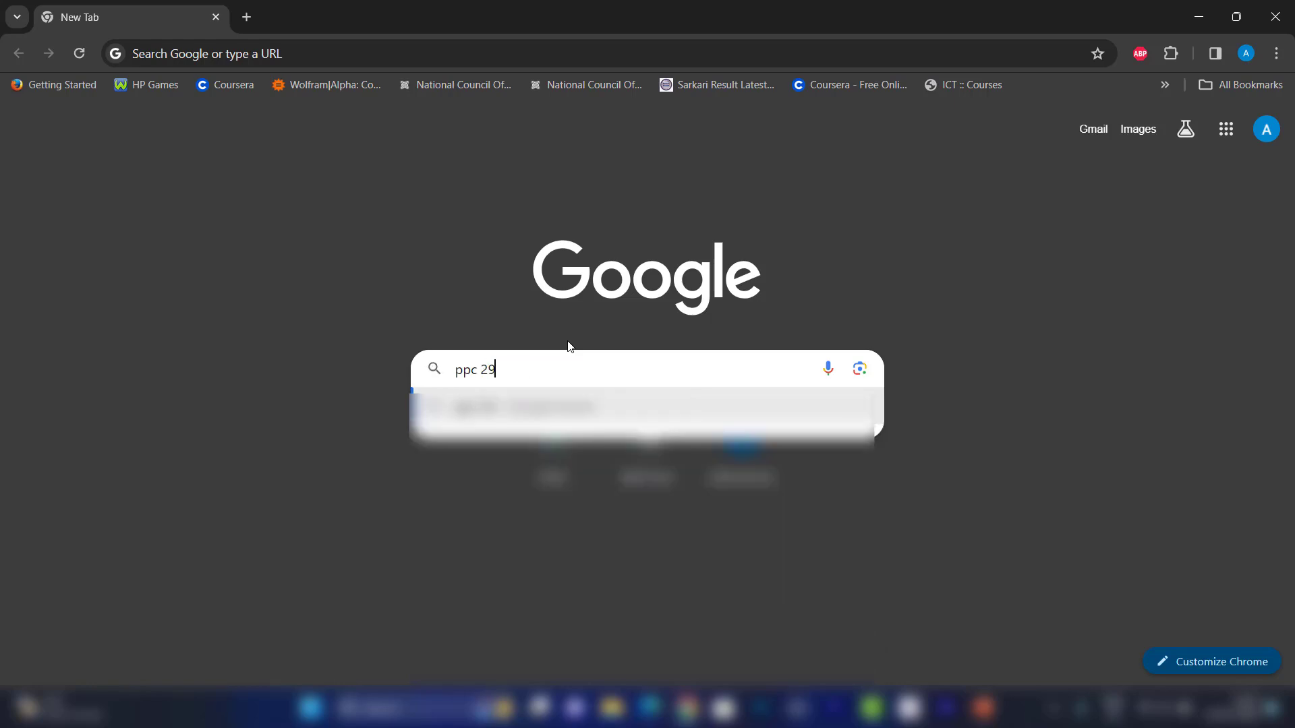
key("BackSpace")
type("024 registration")
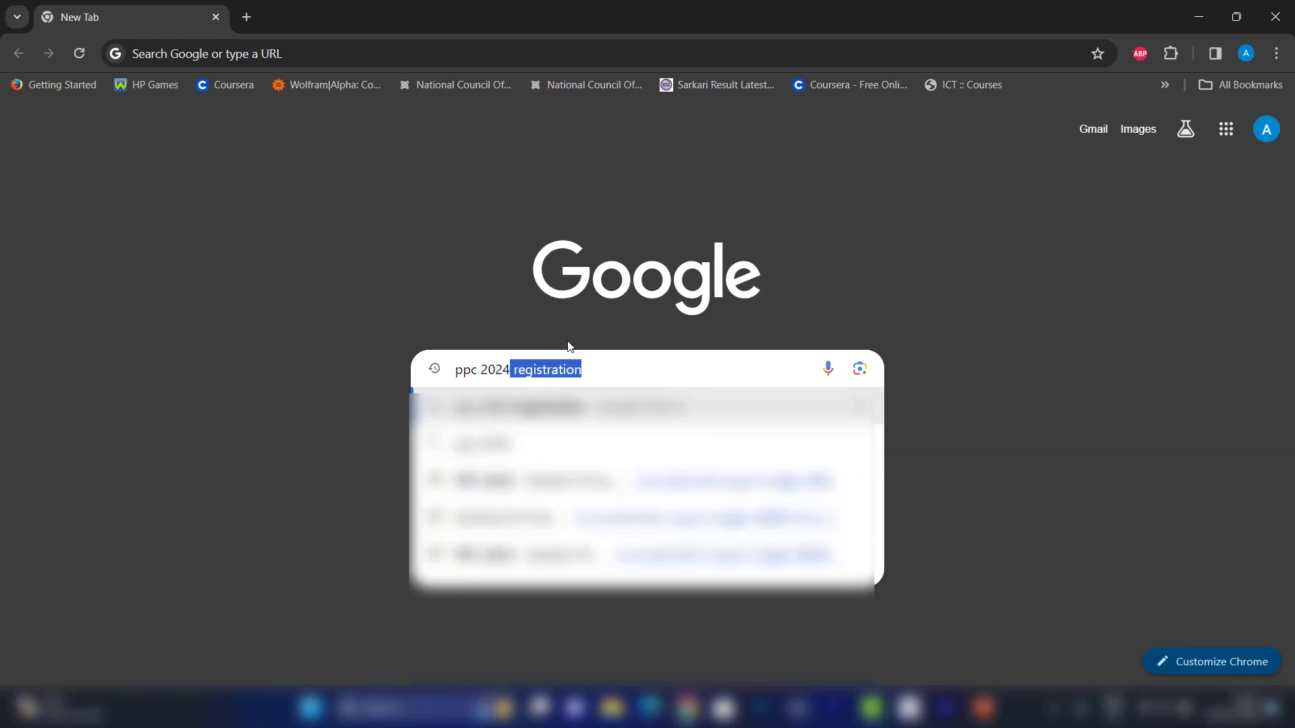
key("Return")
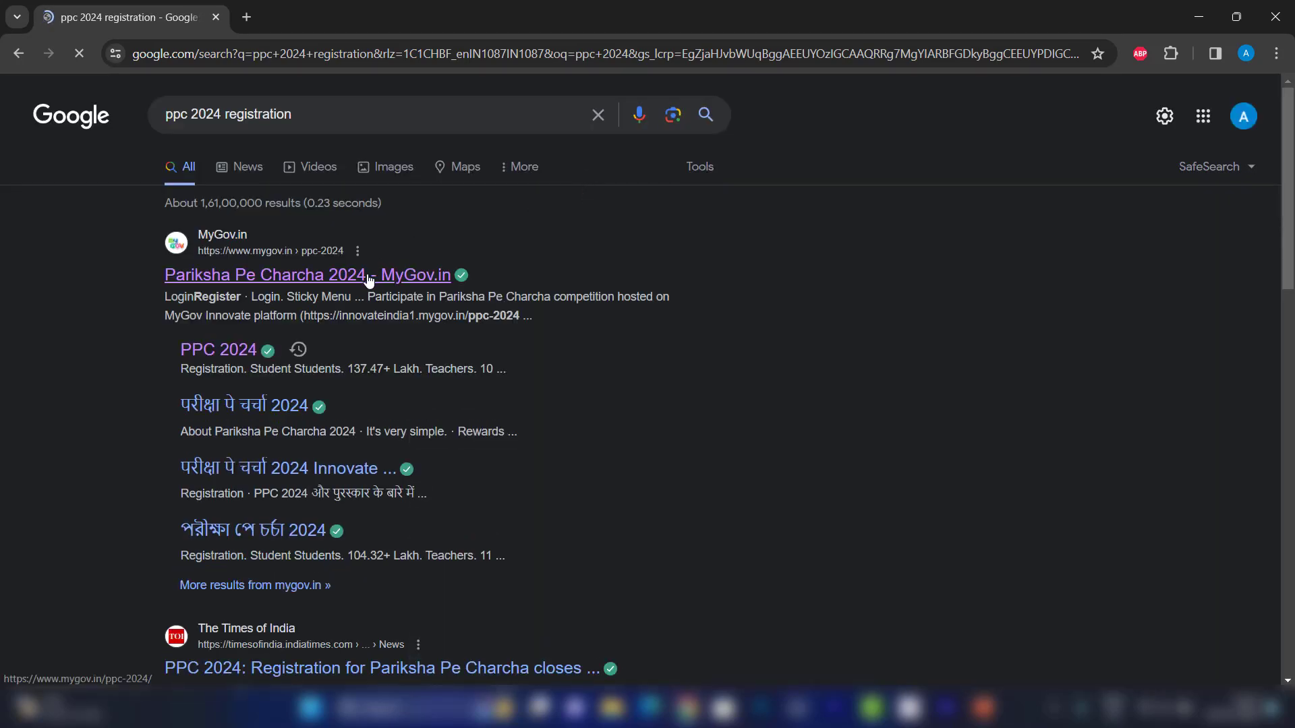
left_click(367, 277)
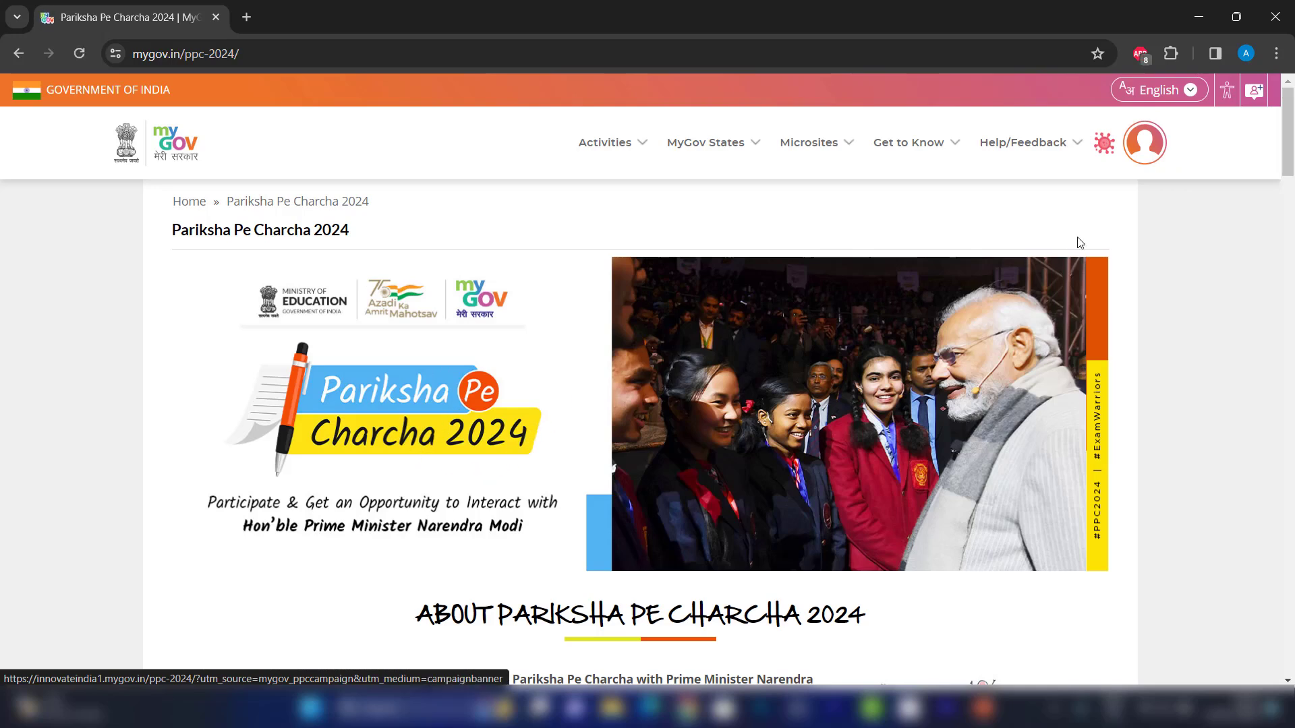
- Open the PPC-2024 competition's participation site through Server 1 and bring up its login form
left_click_drag(1284, 168, 1271, 389)
scroll(1271, 389, "down", 2)
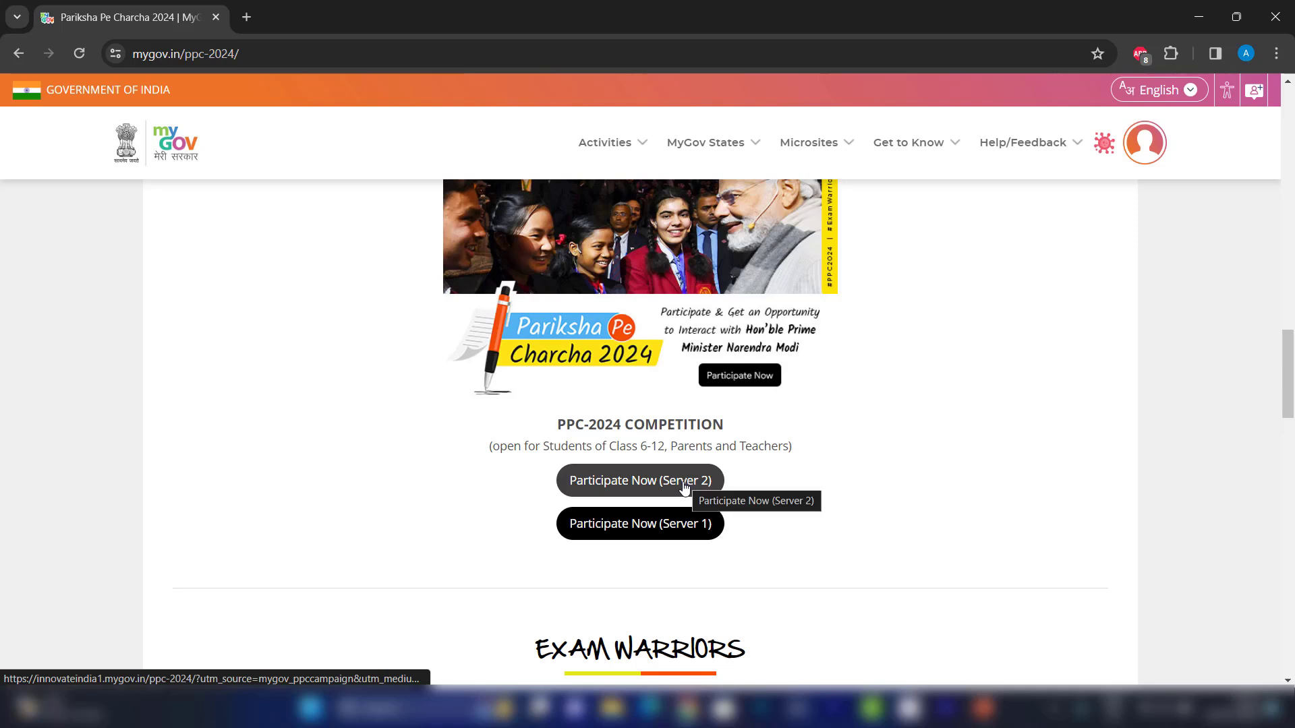
left_click(675, 523)
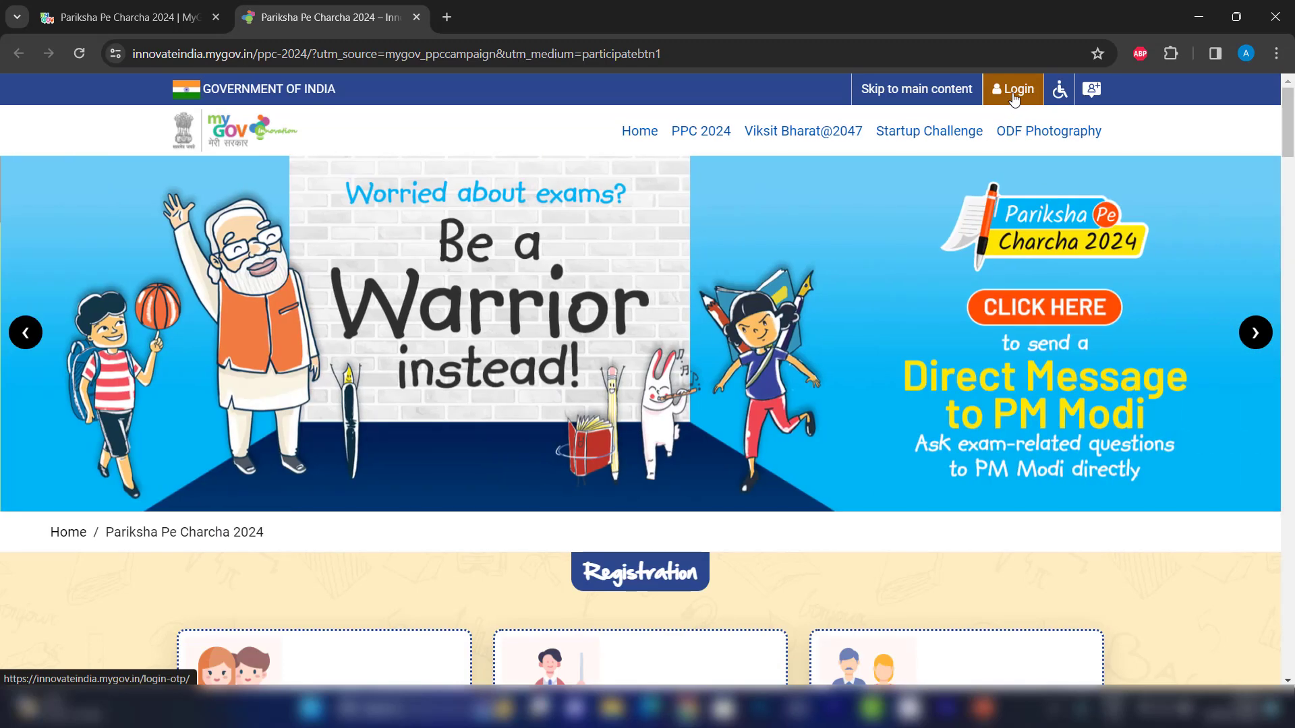
left_click(1015, 95)
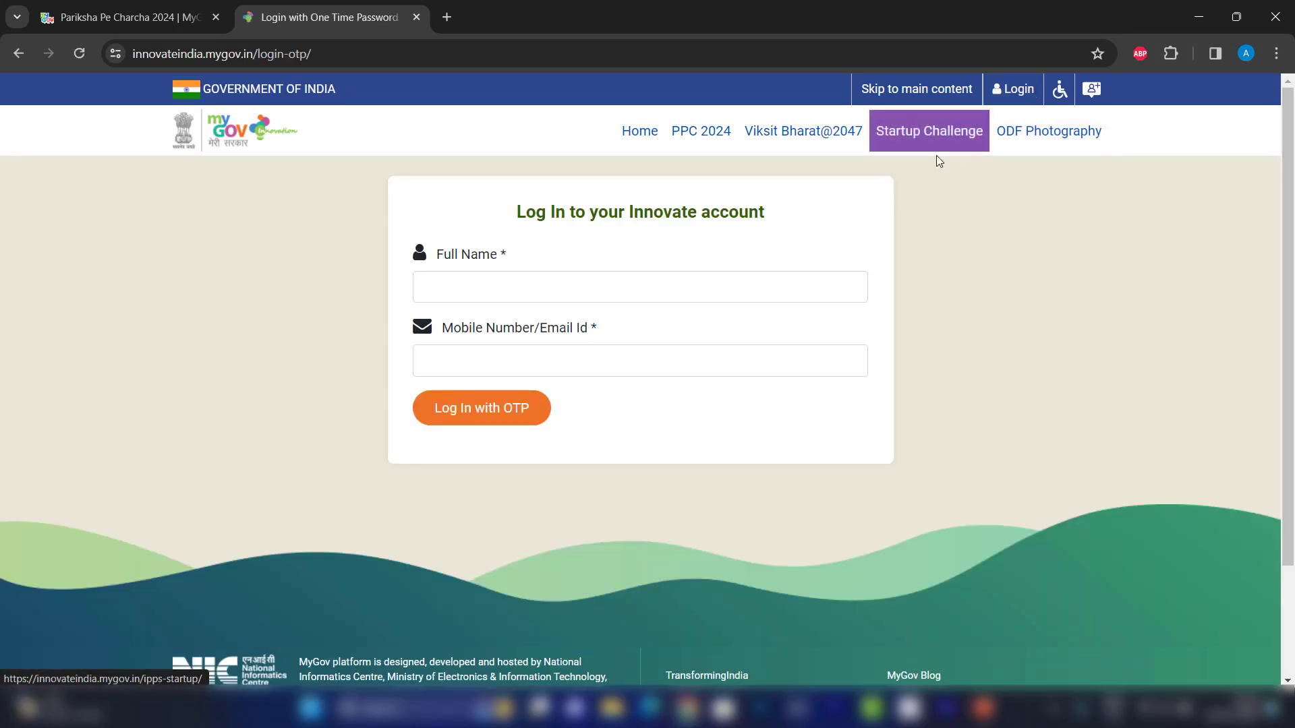
- Log in to the Innovate account with the full name, the mobile number or email ID, and the one-time password
left_click(549, 284)
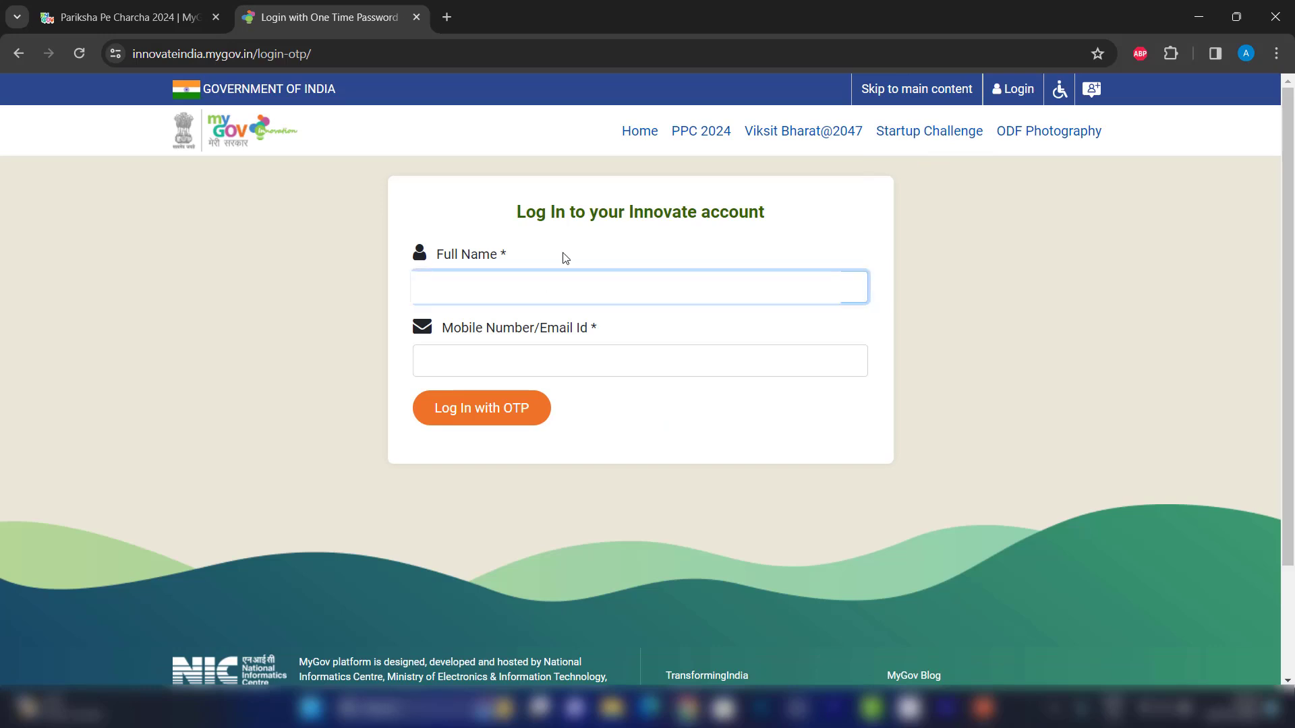
type("Ami")
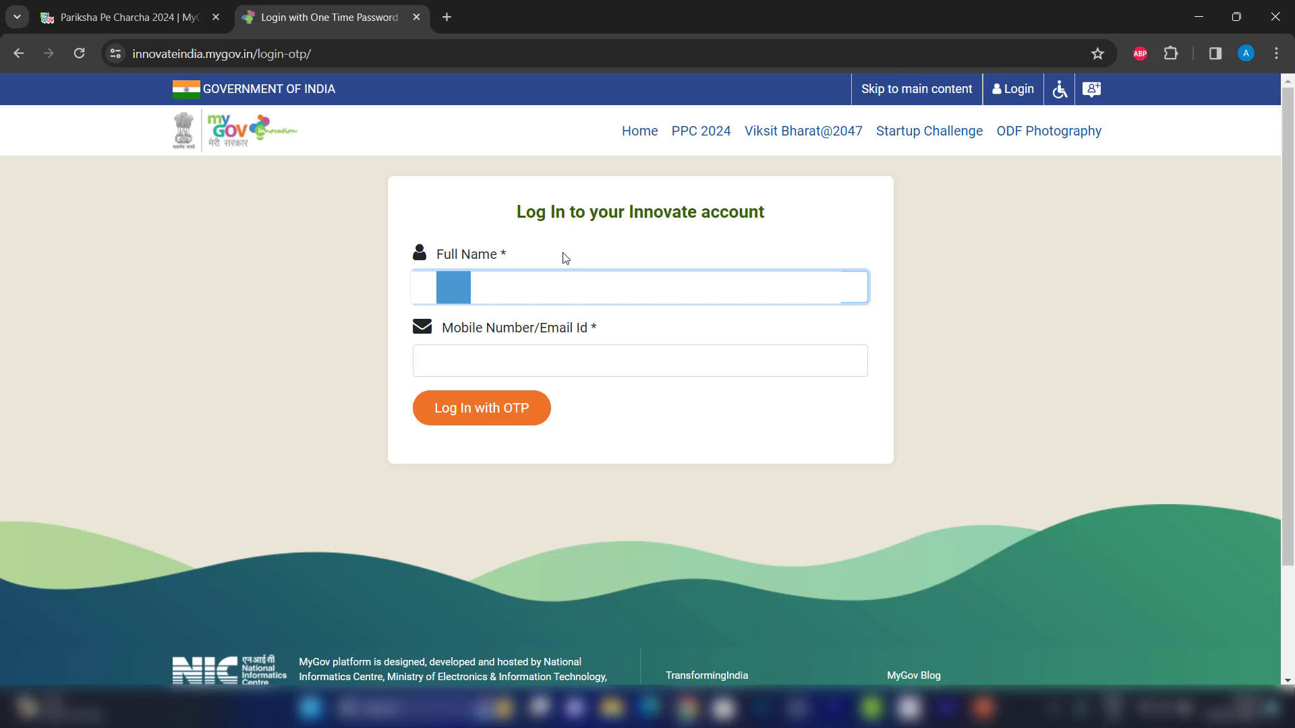
type("t")
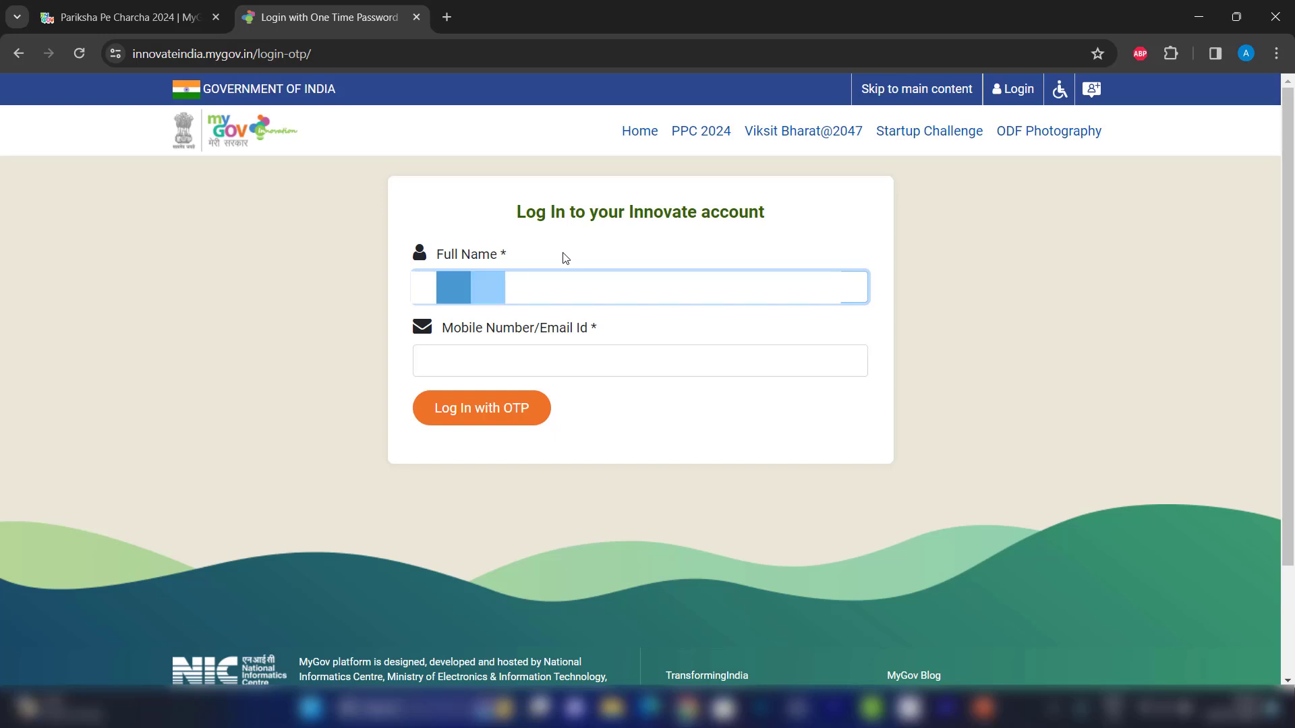
left_click(447, 361)
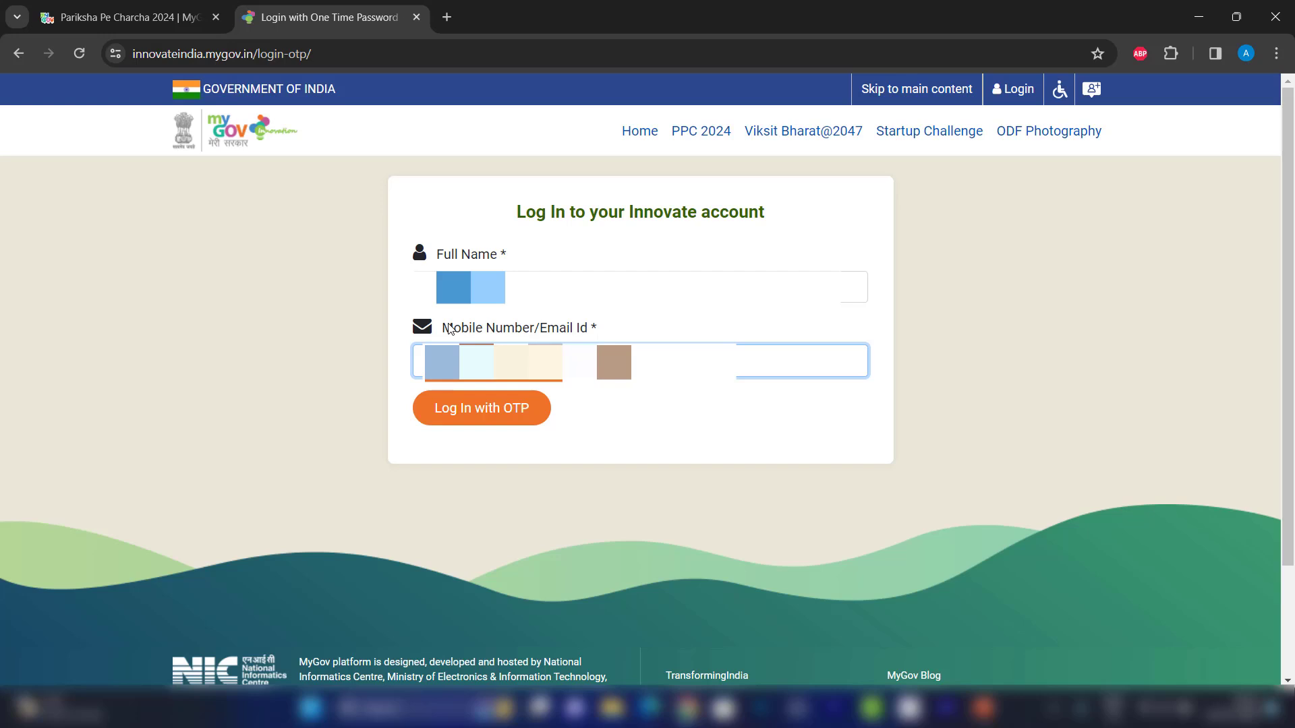
left_click(481, 418)
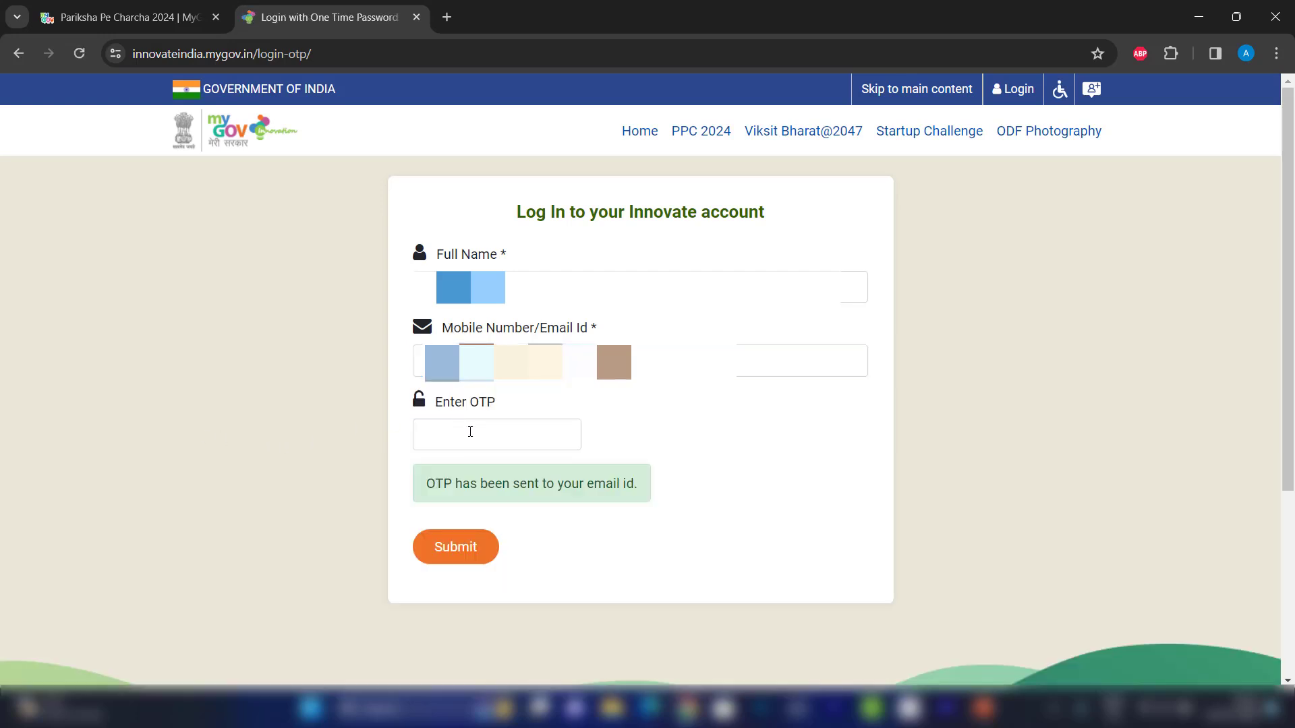
left_click(466, 432)
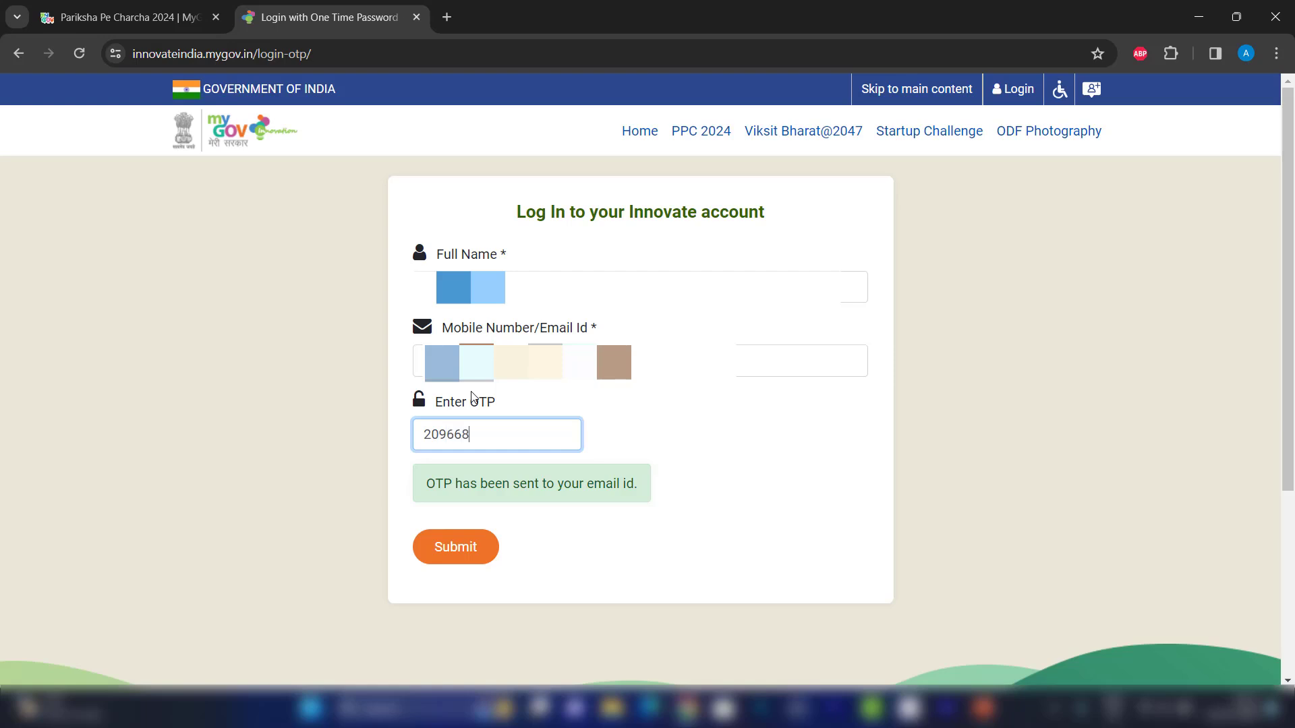
left_click(469, 558)
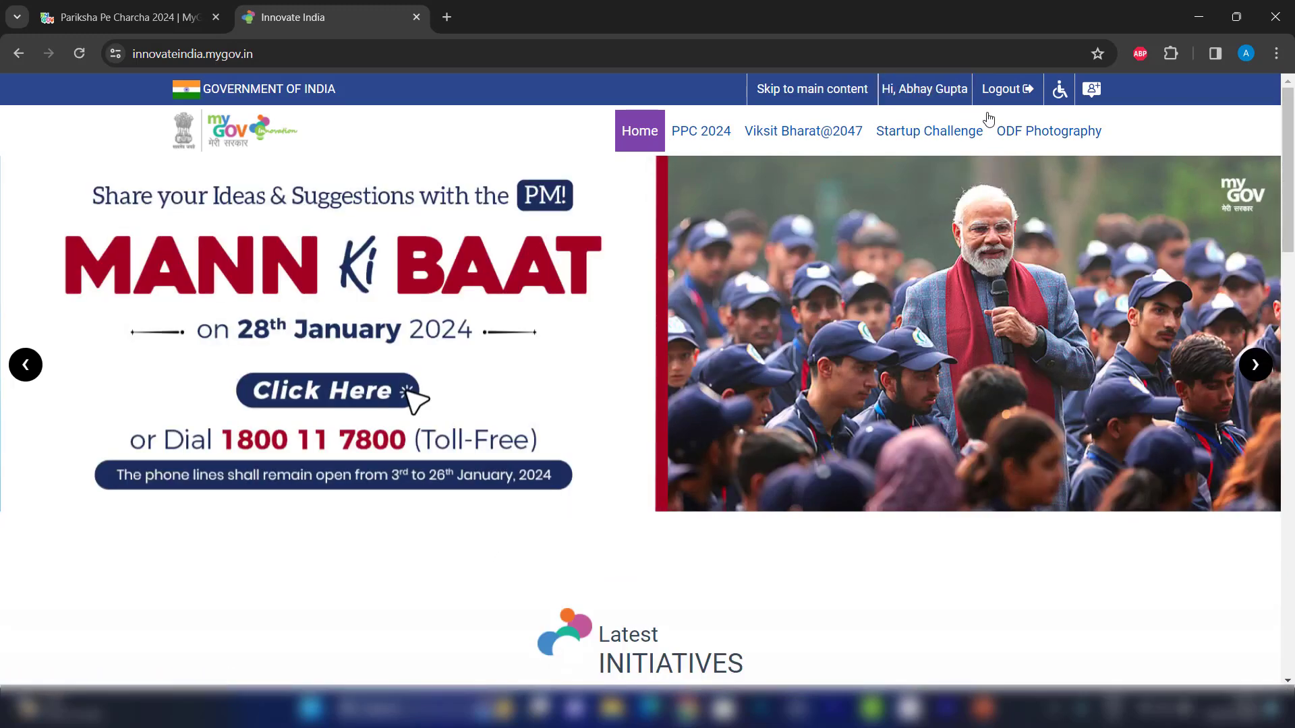
- Open the Pariksha Pe Charcha 2024 initiative for participation through server 1
left_click_drag(1278, 183, 1267, 343)
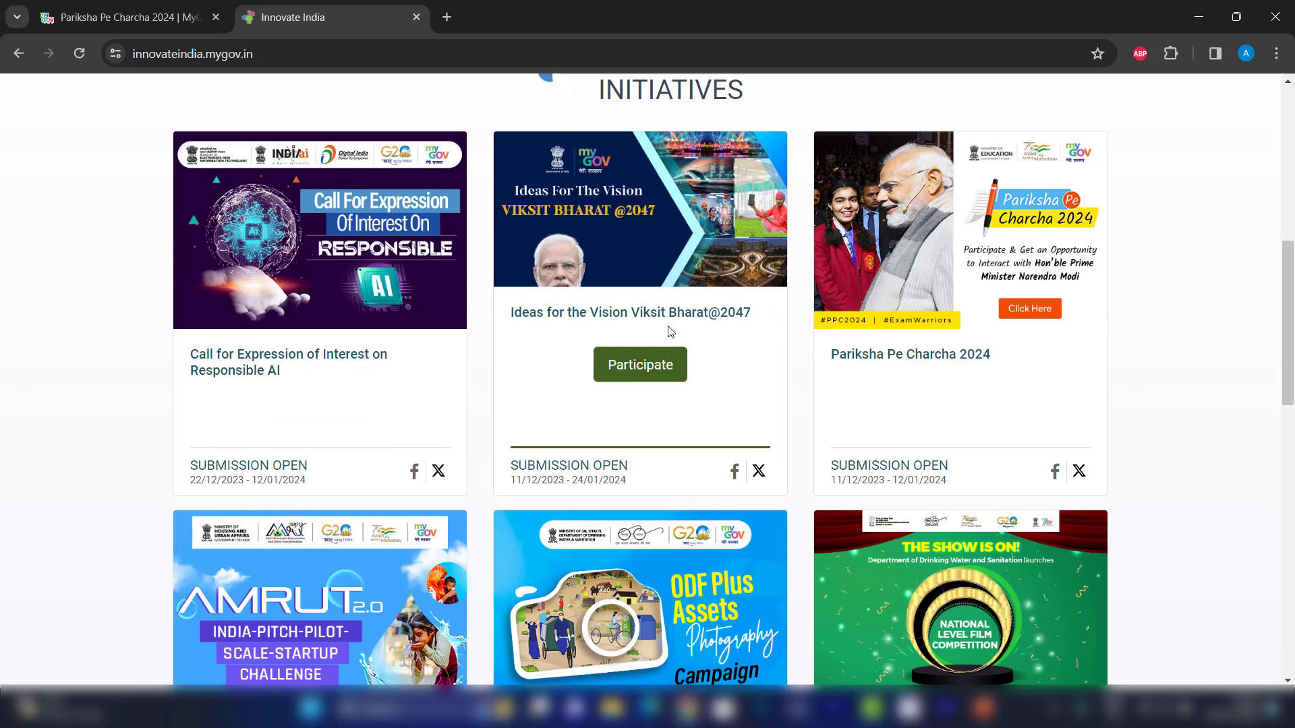
mouse_move(949, 384)
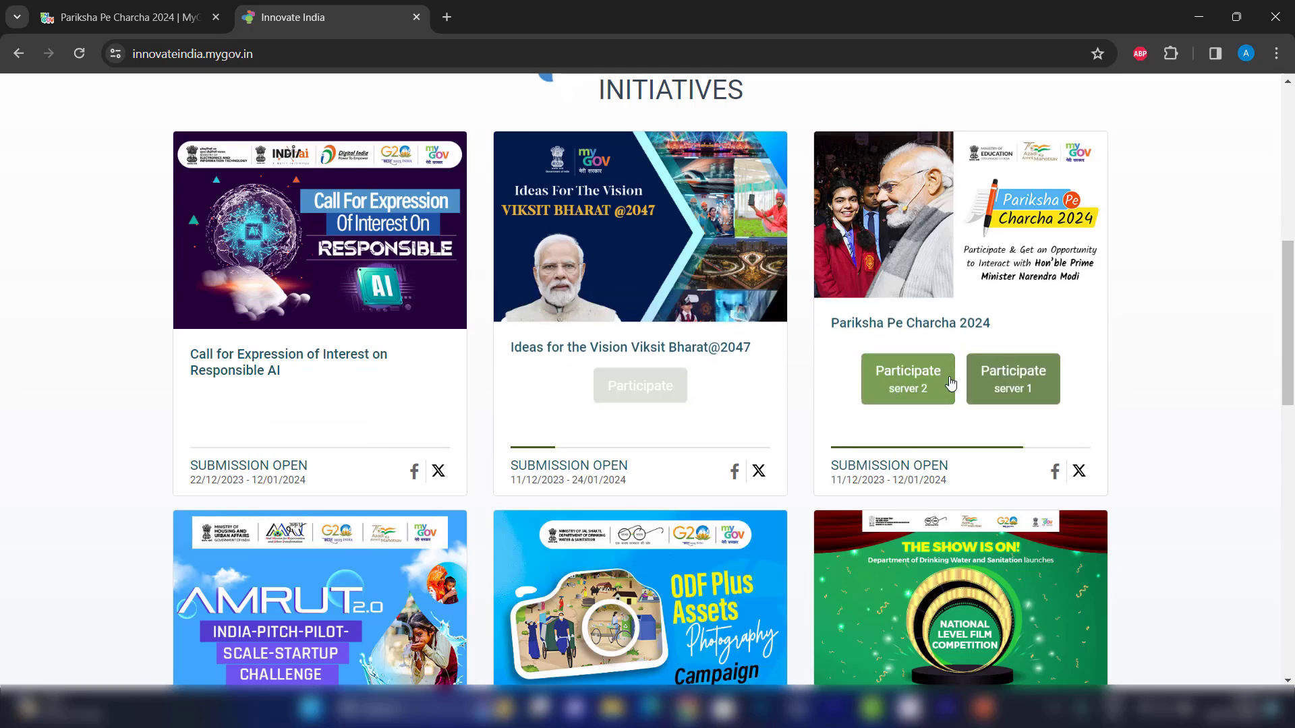
mouse_move(1292, 364)
left_mouse_down()
mouse_move(1267, 457)
mouse_move(1281, 381)
left_mouse_up()
mouse_move(1097, 327)
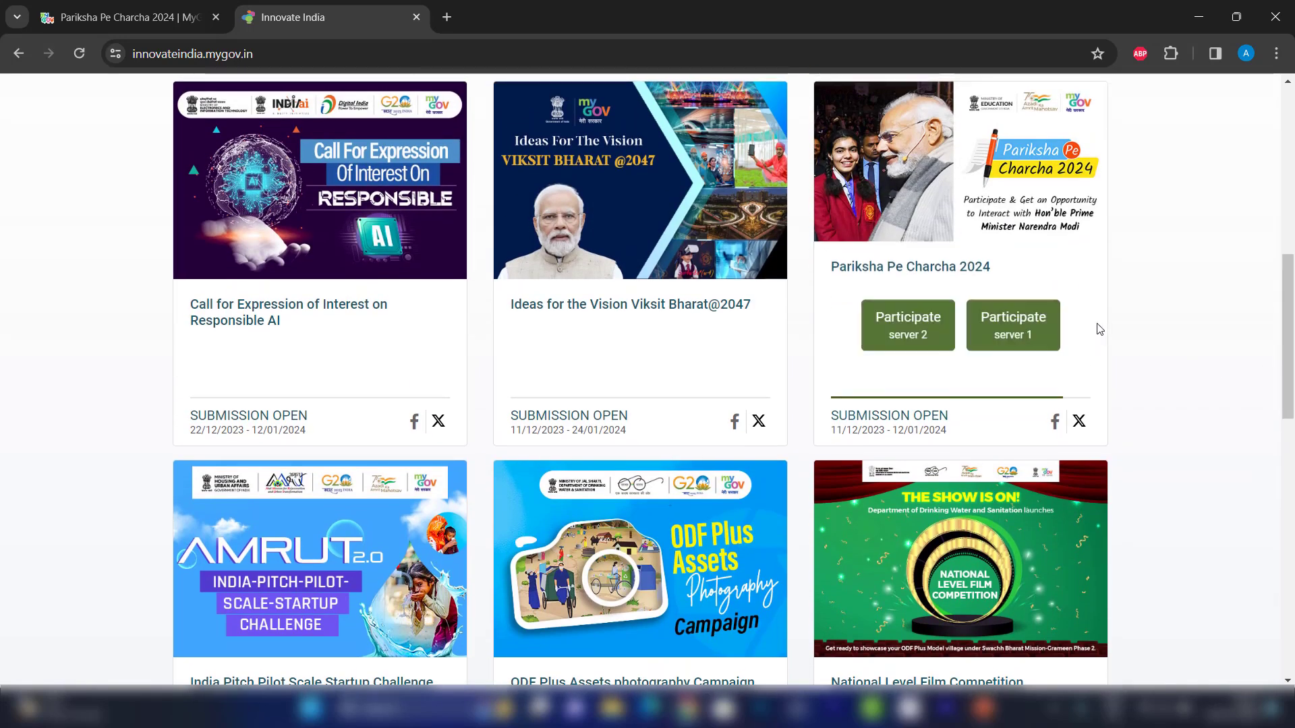
left_click(1011, 330)
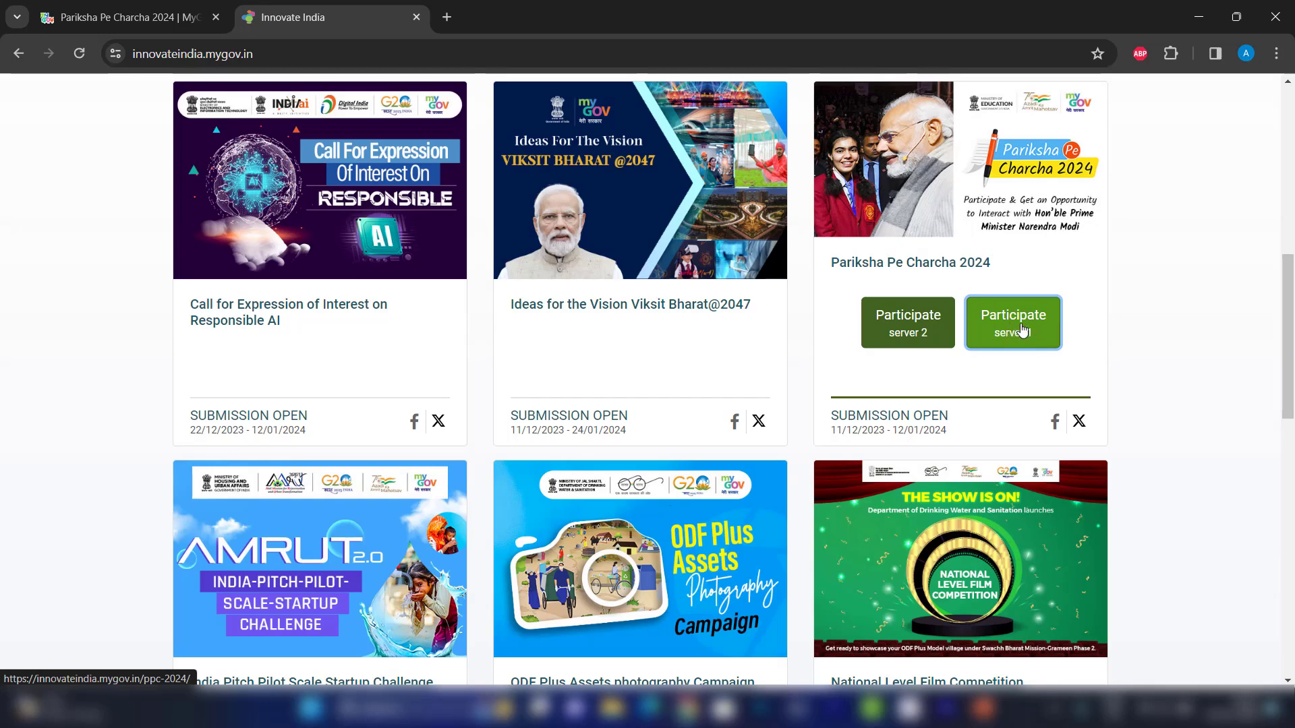
left_click(1011, 337)
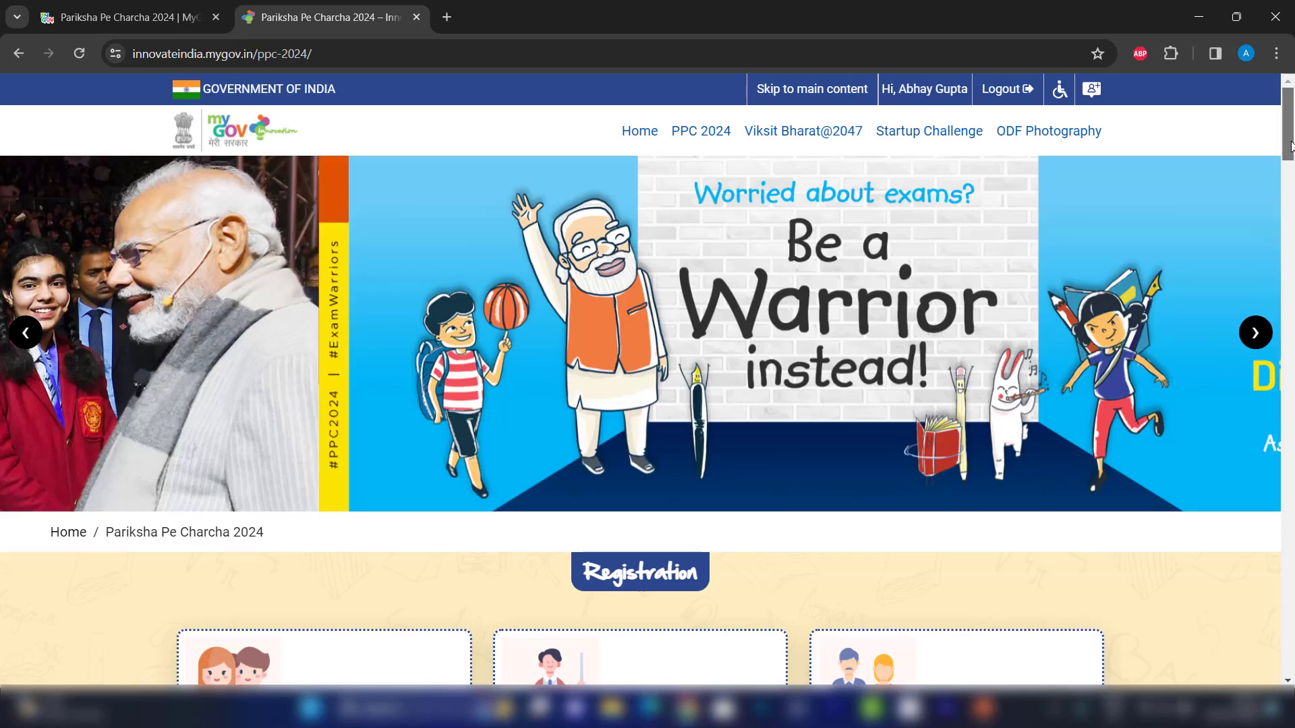
- Open the submission form for Student (Participation through Teacher login) at its Student Details section
left_click_drag(1285, 149, 1265, 364)
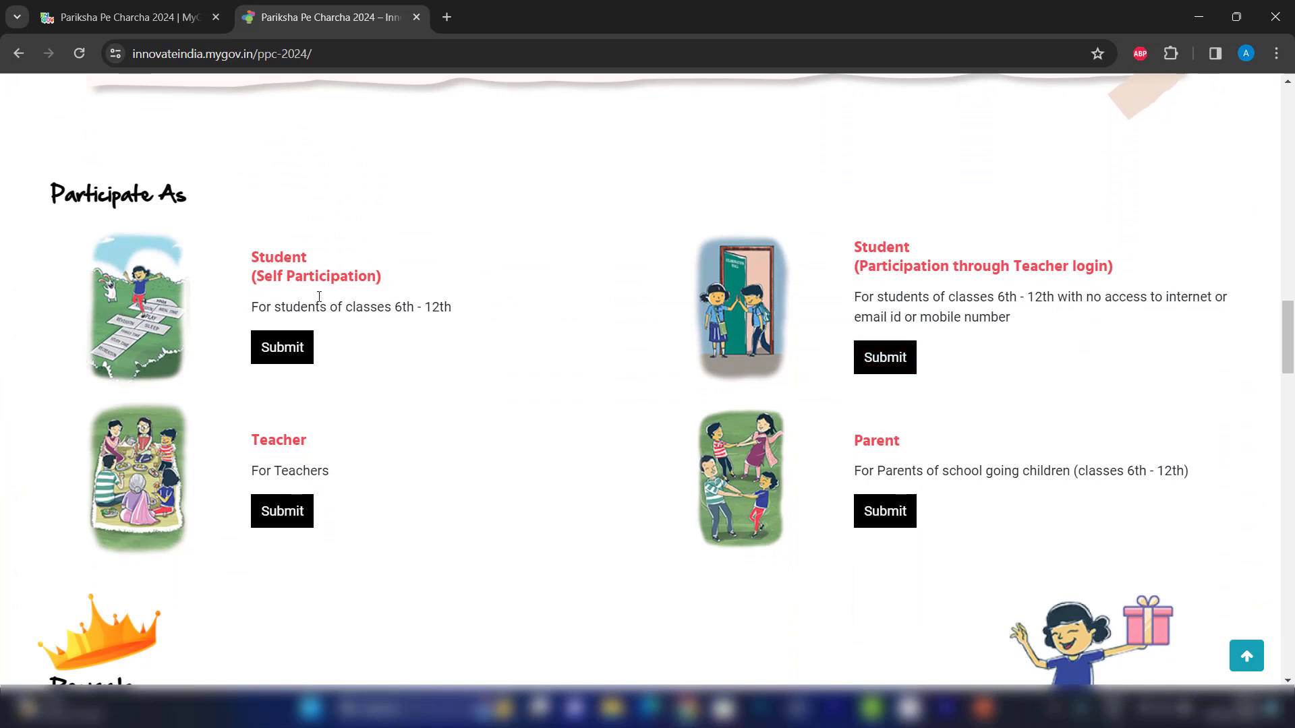
left_click(893, 365)
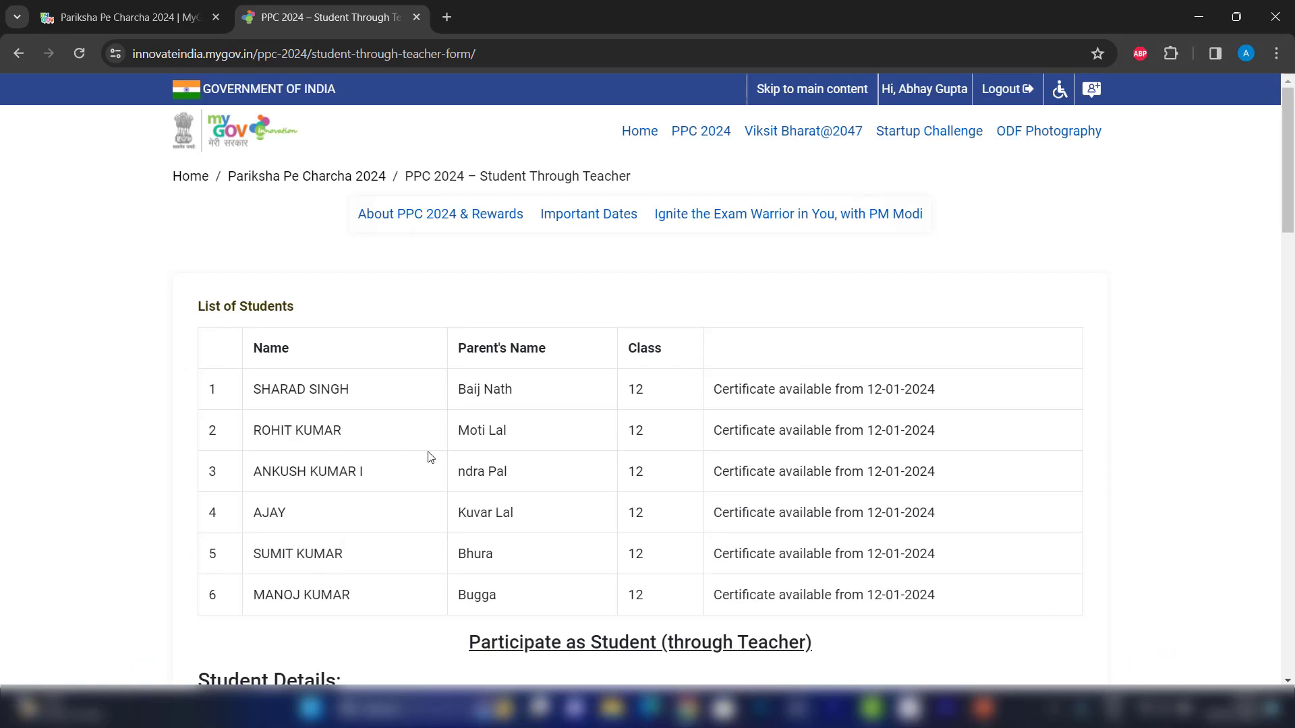
left_click_drag(1287, 228, 1264, 347)
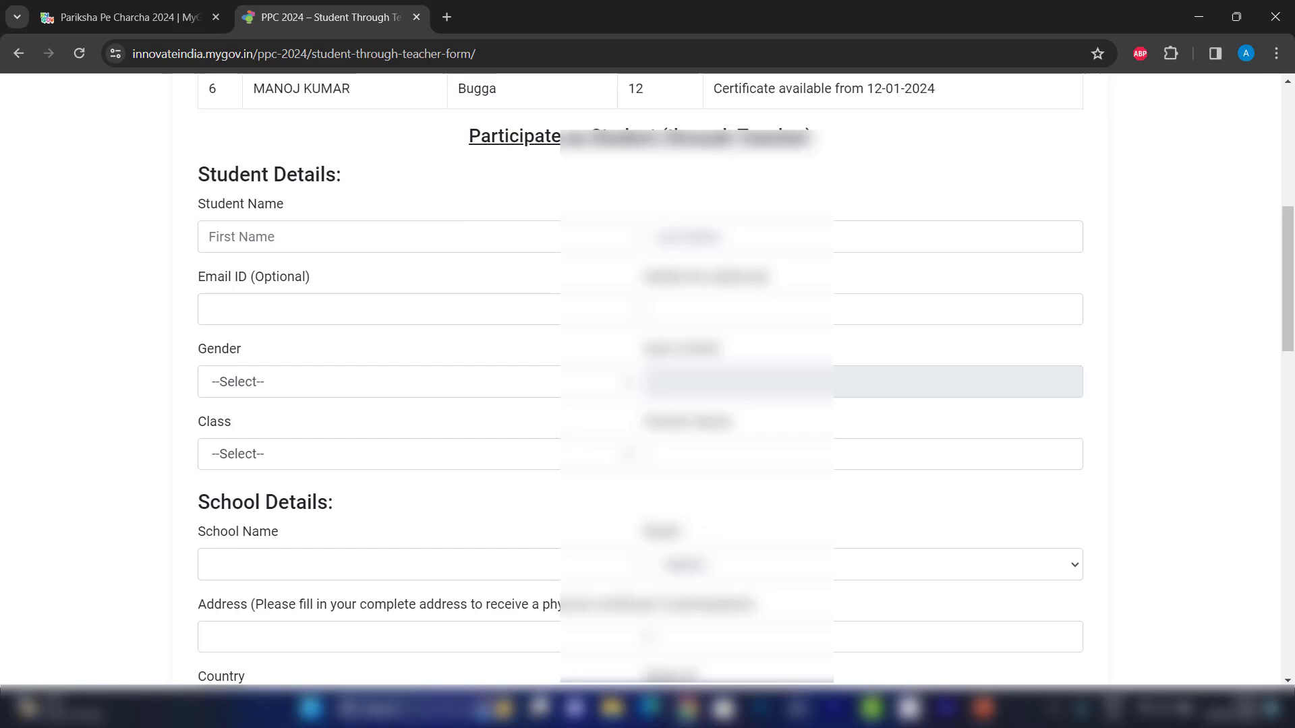
- Open Class 12.pdf and copy the student name, parent's name and birth date from row 99
left_click(611, 709)
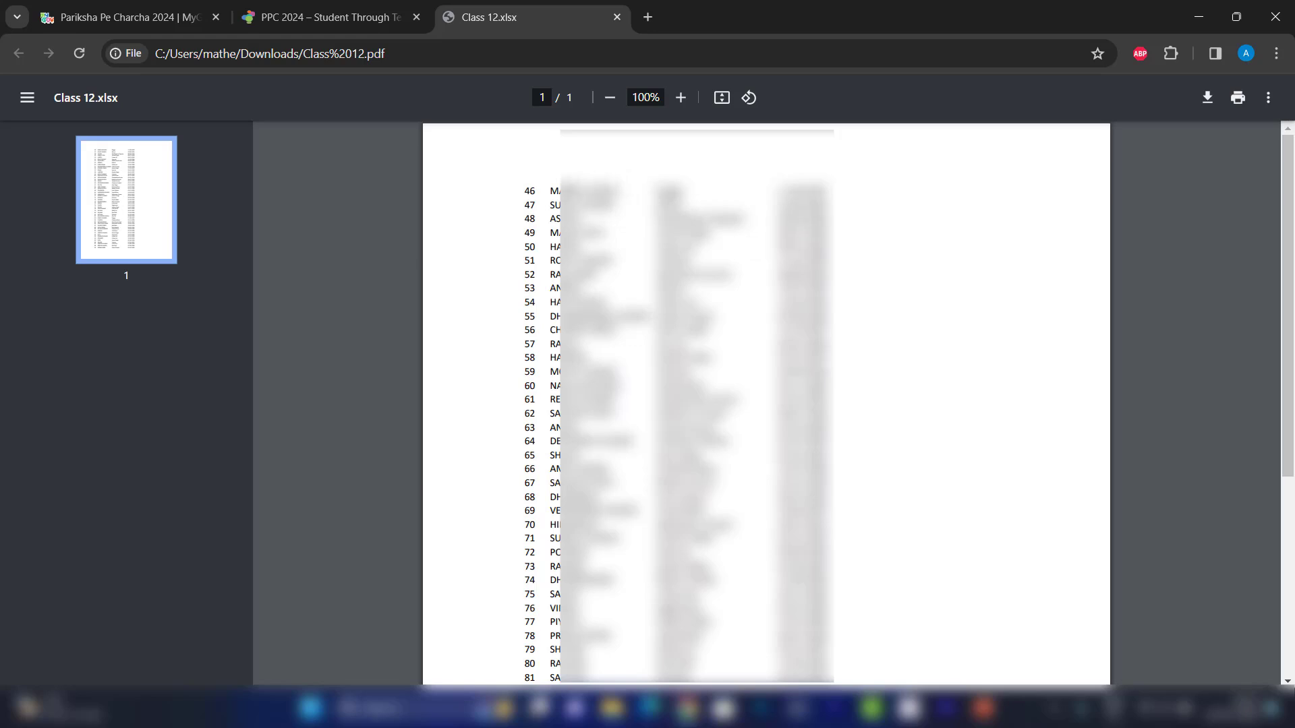
left_click_drag(553, 190, 618, 191)
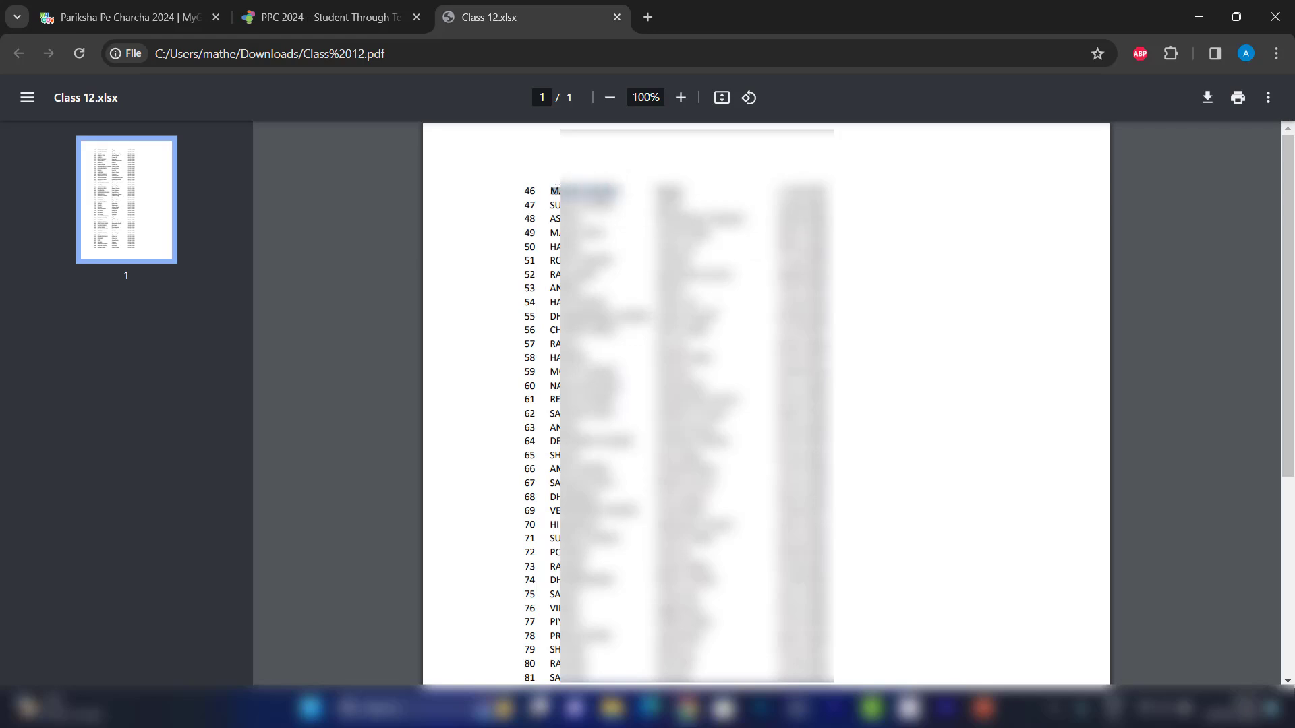
left_click_drag(1286, 350, 1274, 439)
scroll(558, 622, "down", 2)
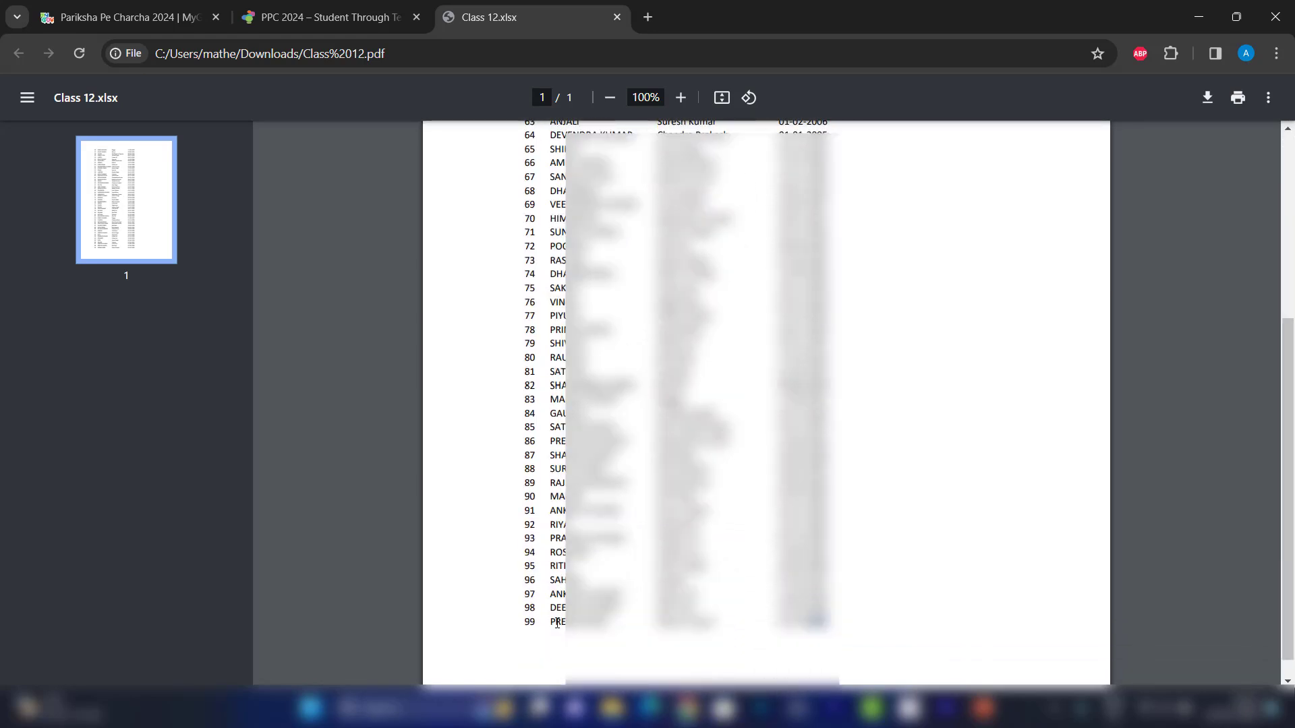
left_click_drag(551, 624, 830, 622)
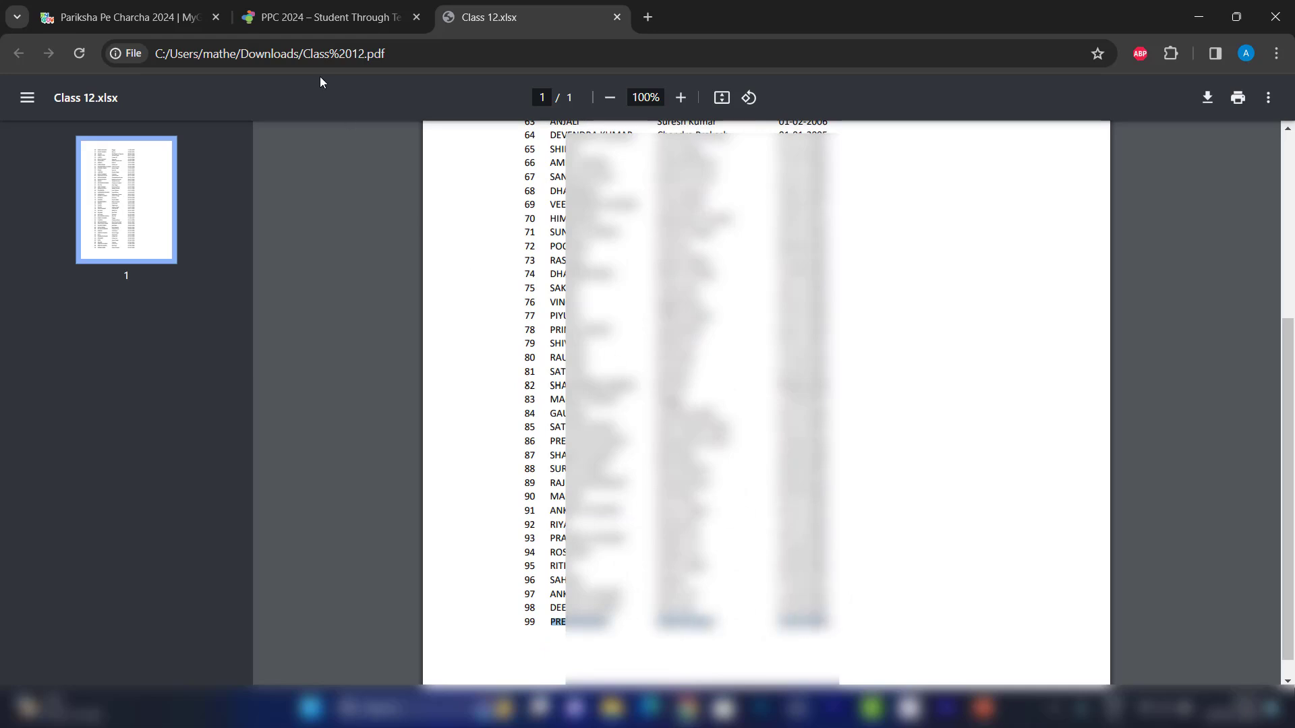
- Paste the copied record into the form's First Name field and move the parent's name and birth date into the Parent's Name field
left_click(327, 20)
left_click(210, 237)
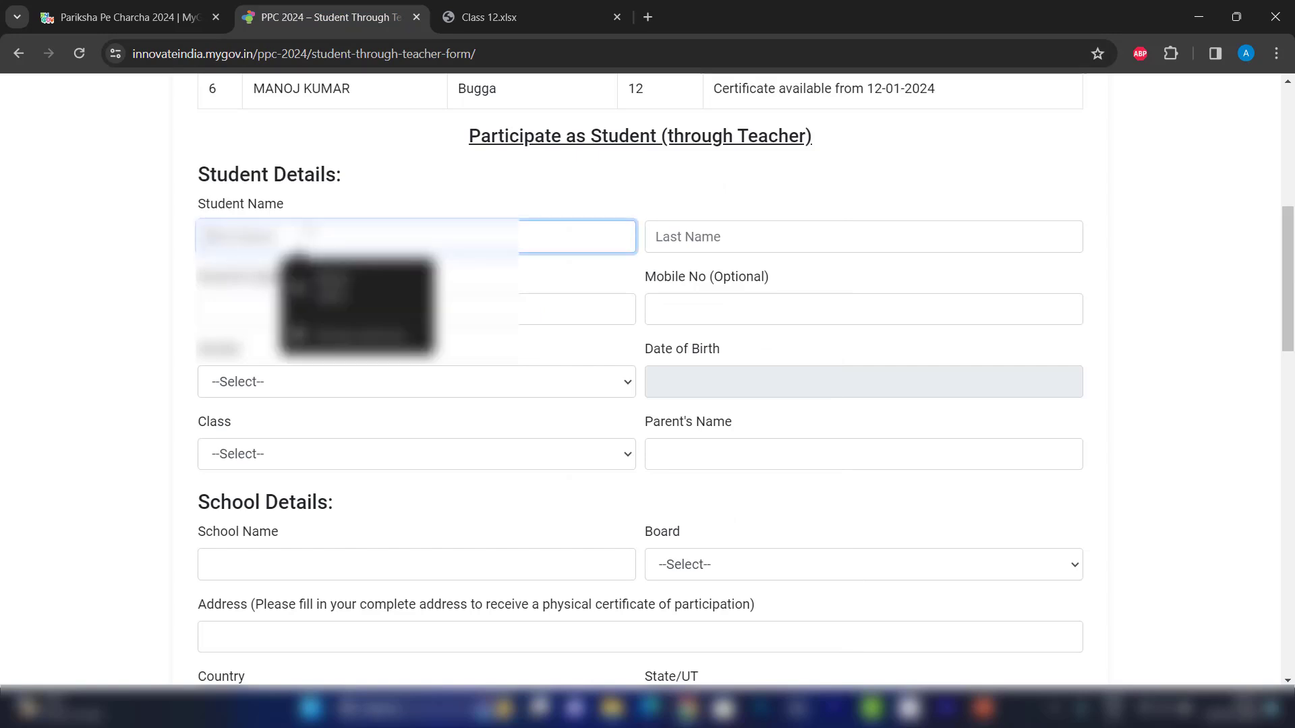
key("ctrl+v")
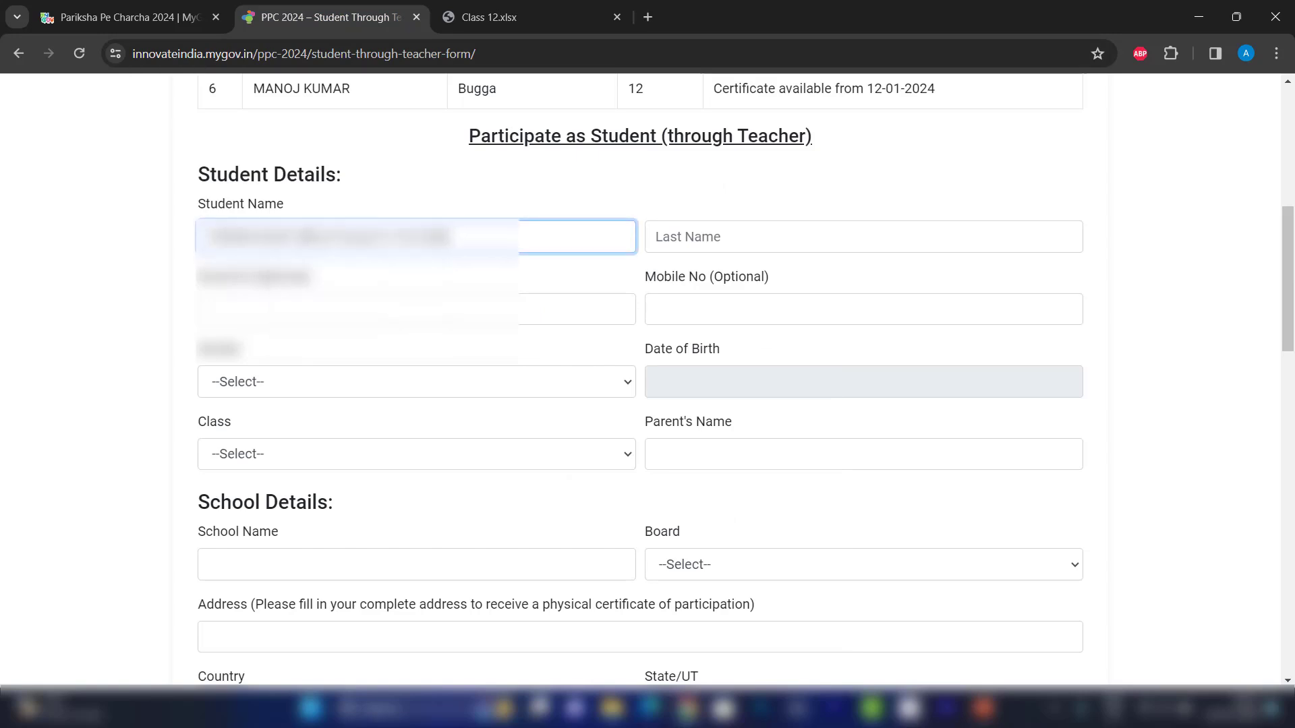
left_click_drag(293, 236, 458, 233)
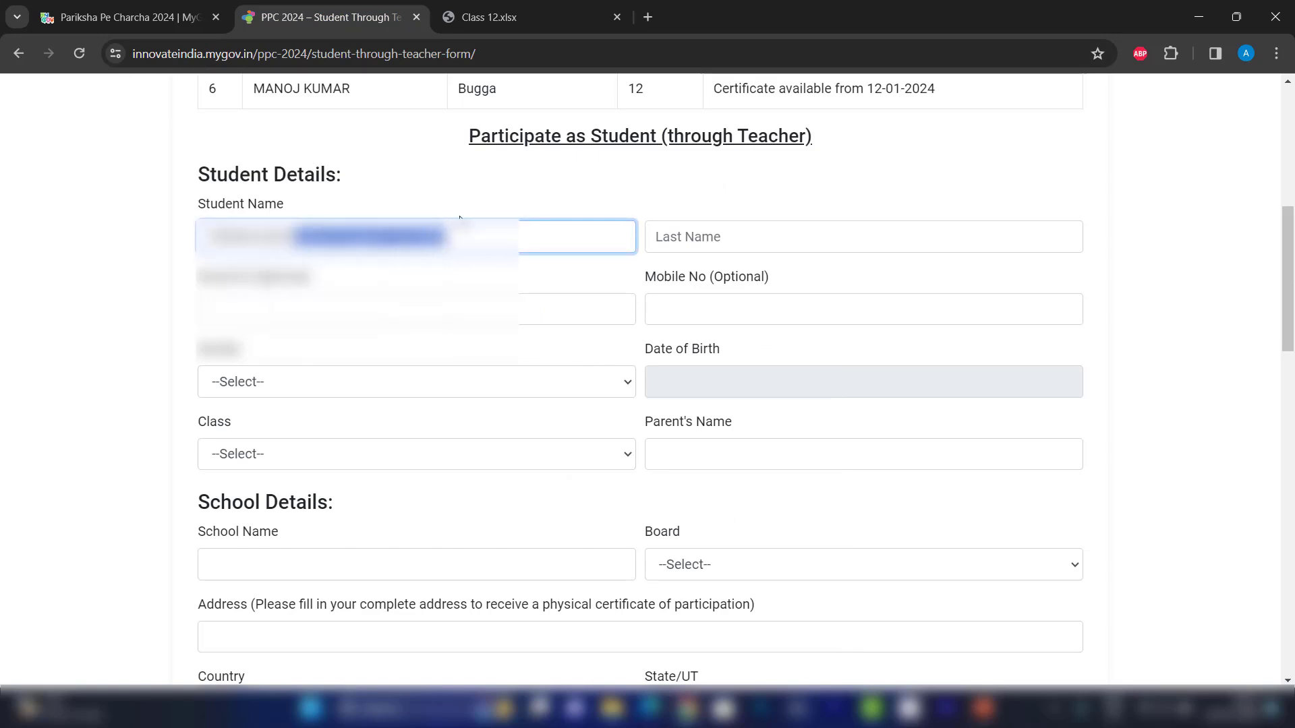
key("ctrl+x")
left_click(669, 454)
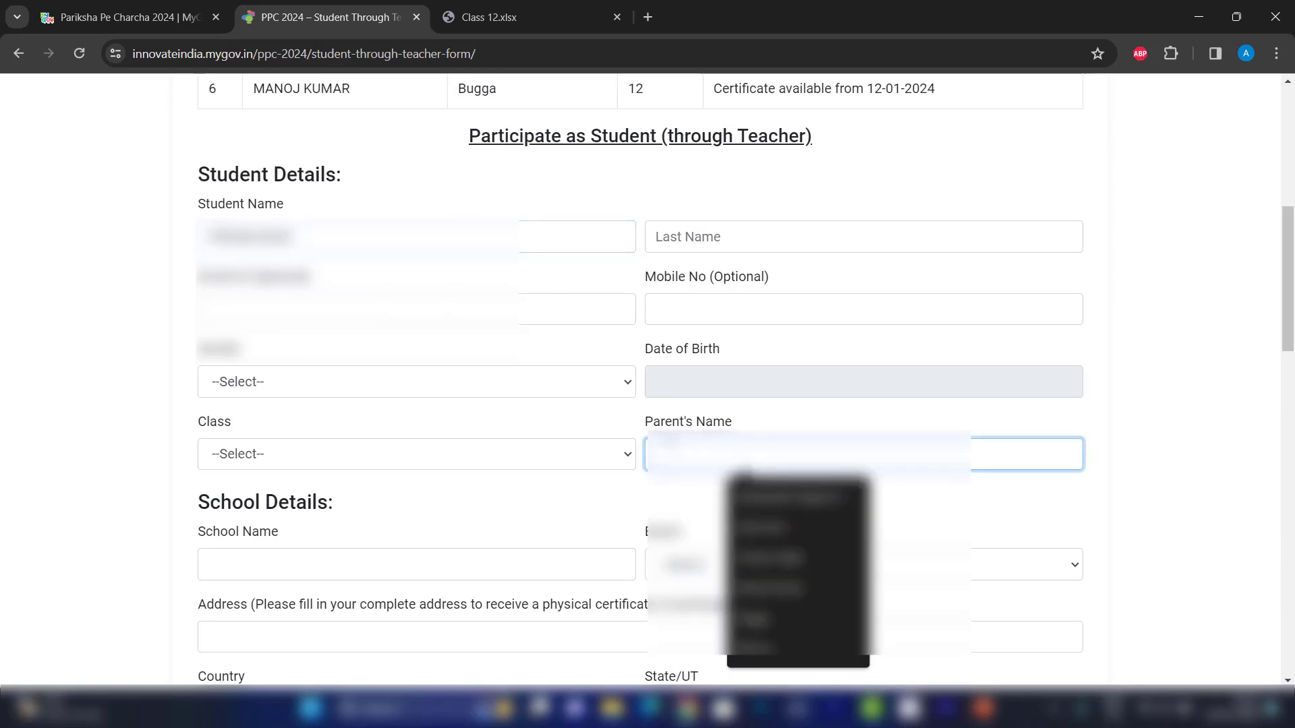
key("ctrl+v")
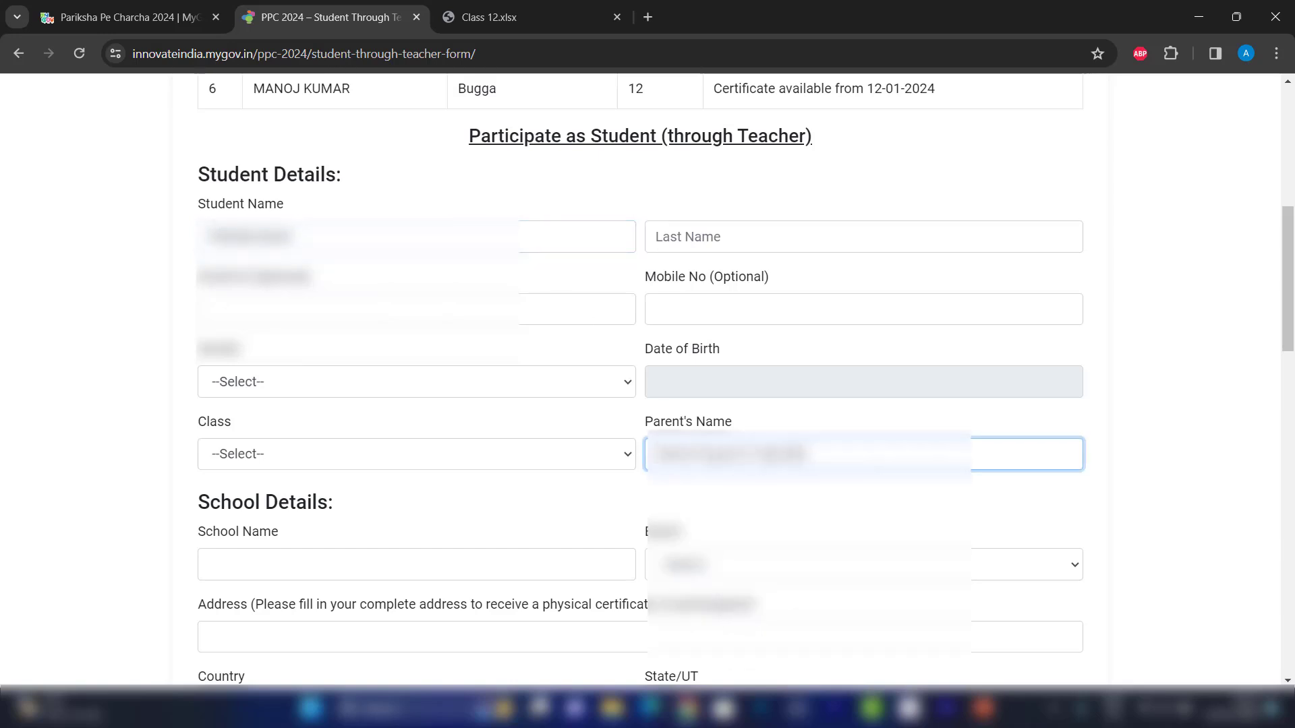
- Fill in the student's Date of Birth by choosing its year, month and day from the calendar
left_click(725, 380)
left_click(775, 413)
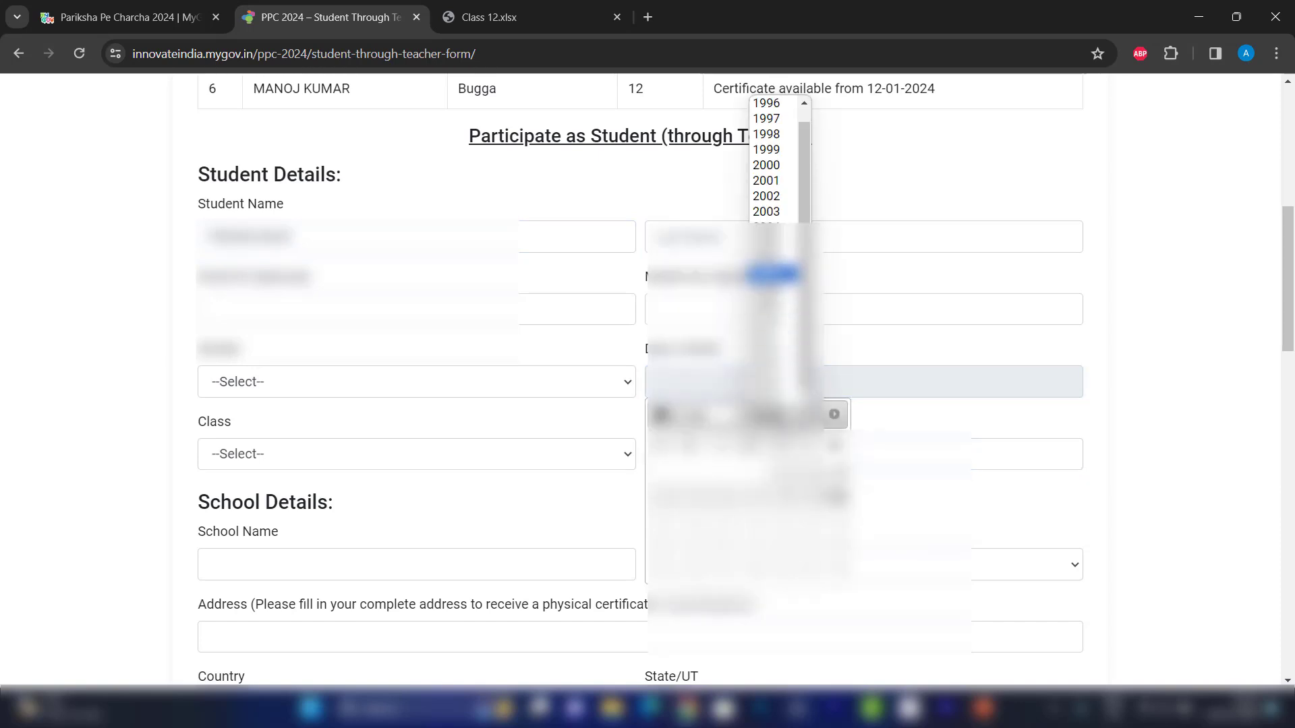
left_click(772, 274)
left_click(705, 414)
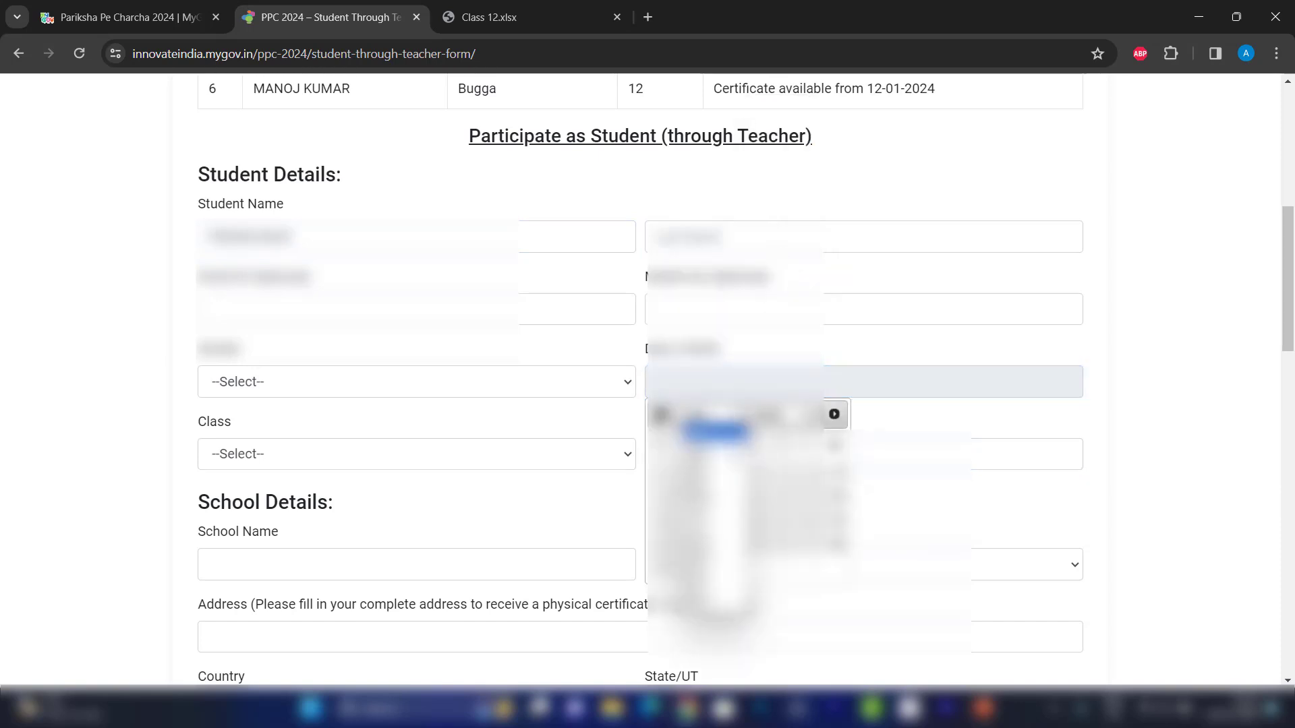
left_click(717, 509)
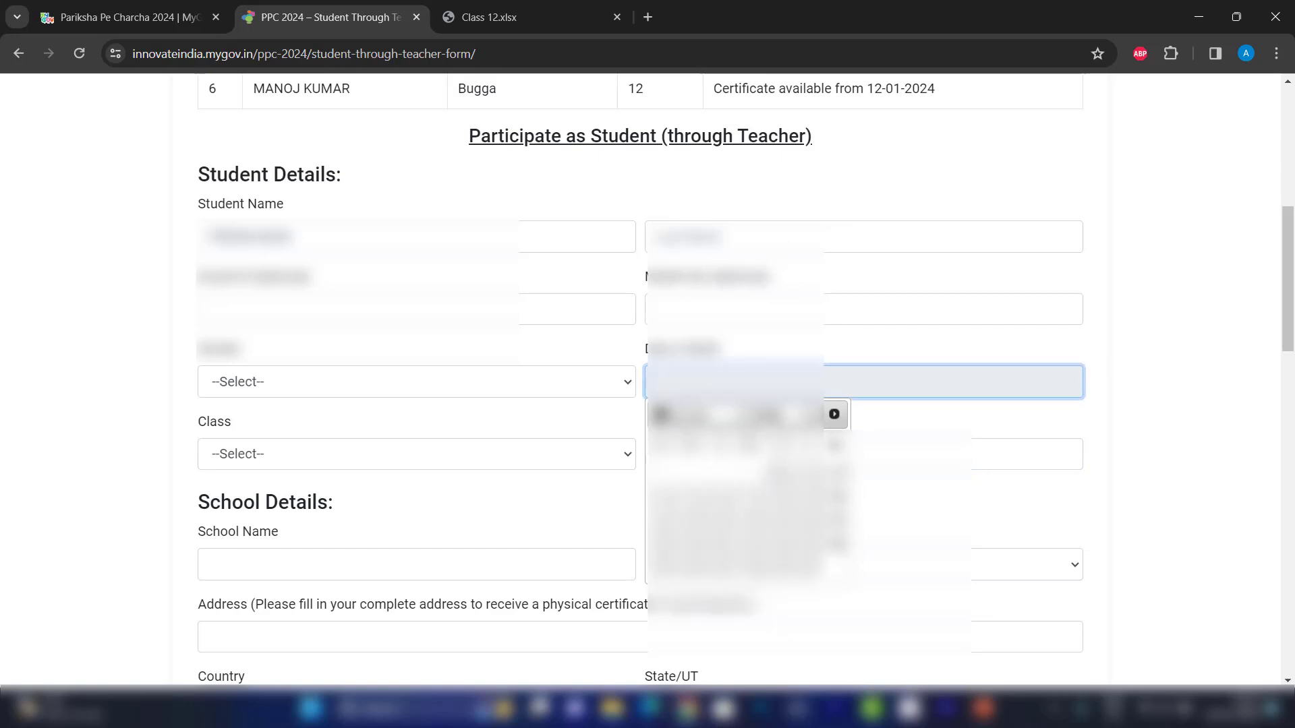
left_click(780, 473)
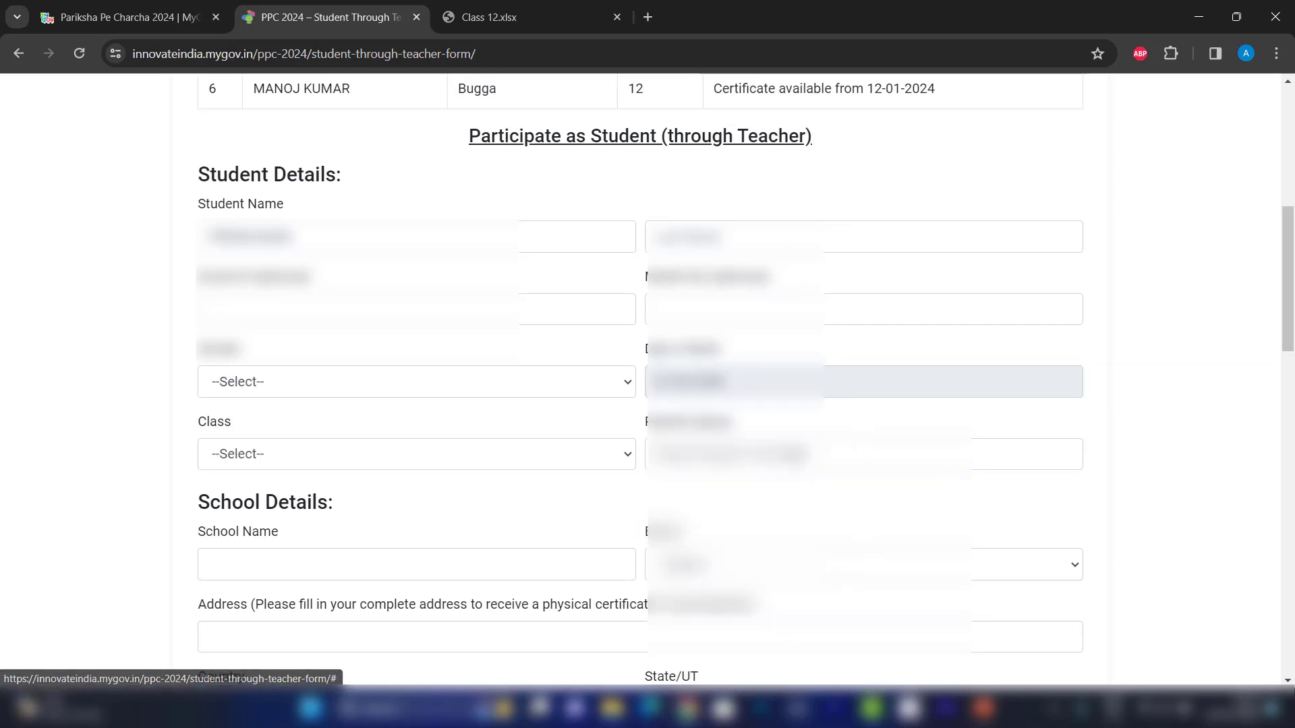
left_click(731, 384)
left_click(704, 414)
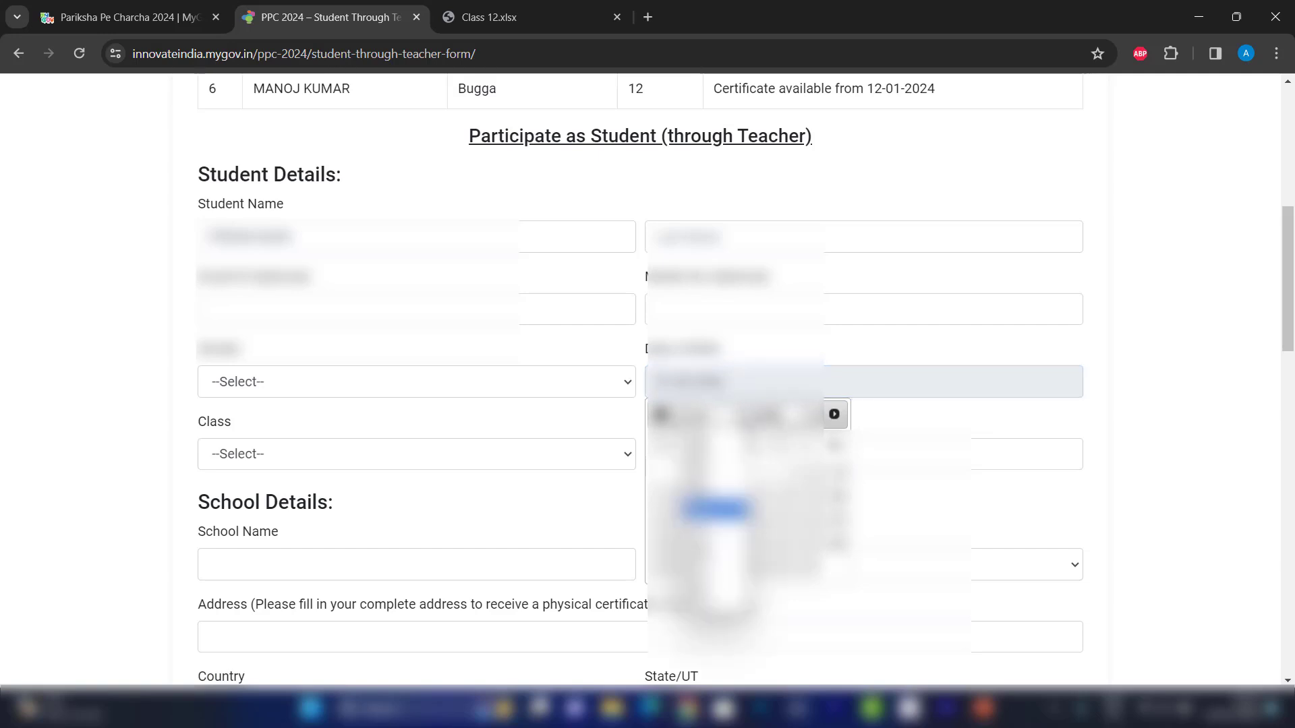
left_click(716, 477)
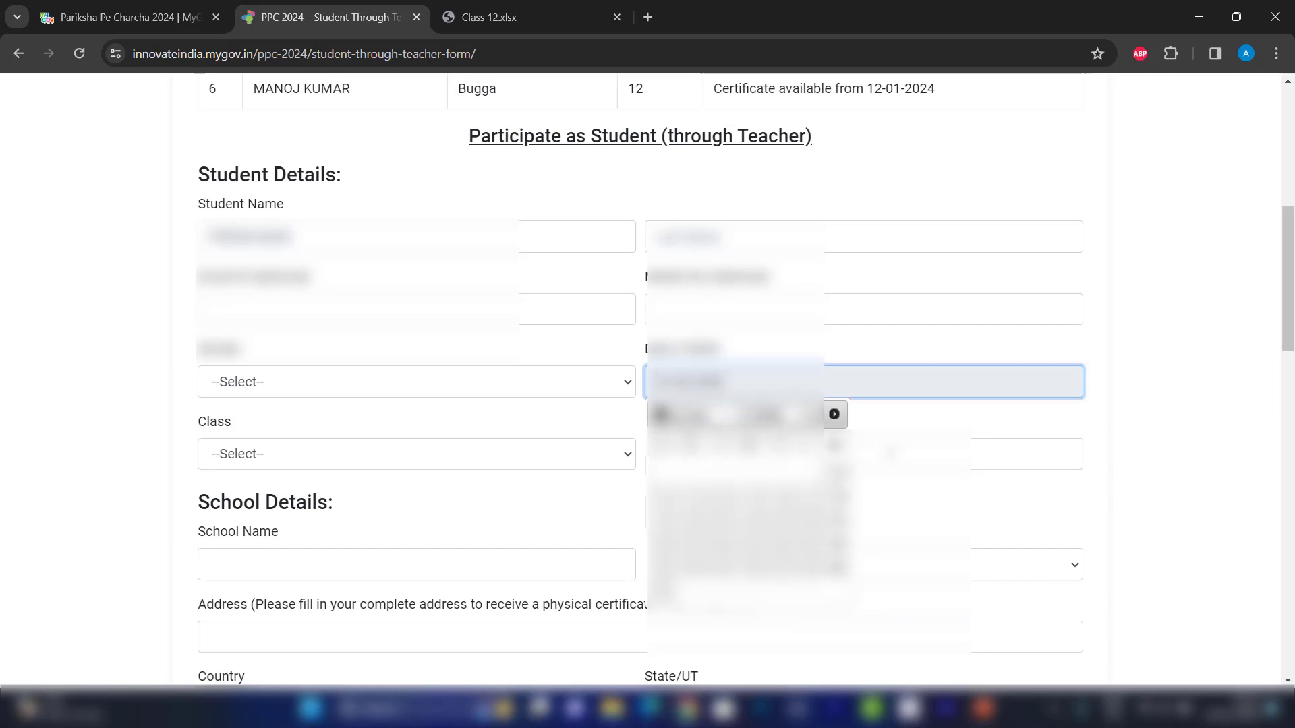
left_click(890, 453)
- Correct the month and day in the student's Date of Birth and delete the pasted birth date from the Parent's Name field
left_click(712, 384)
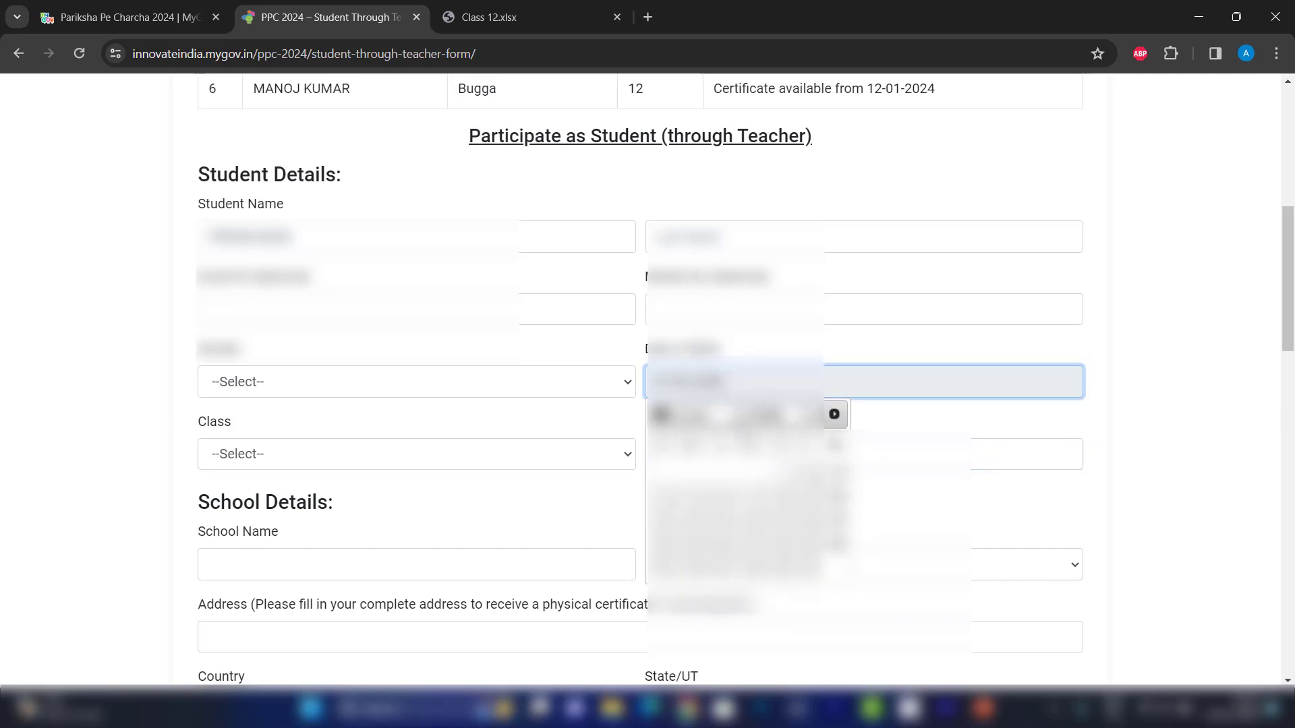
left_click(708, 415)
left_click(718, 478)
left_click(835, 475)
left_click(730, 497)
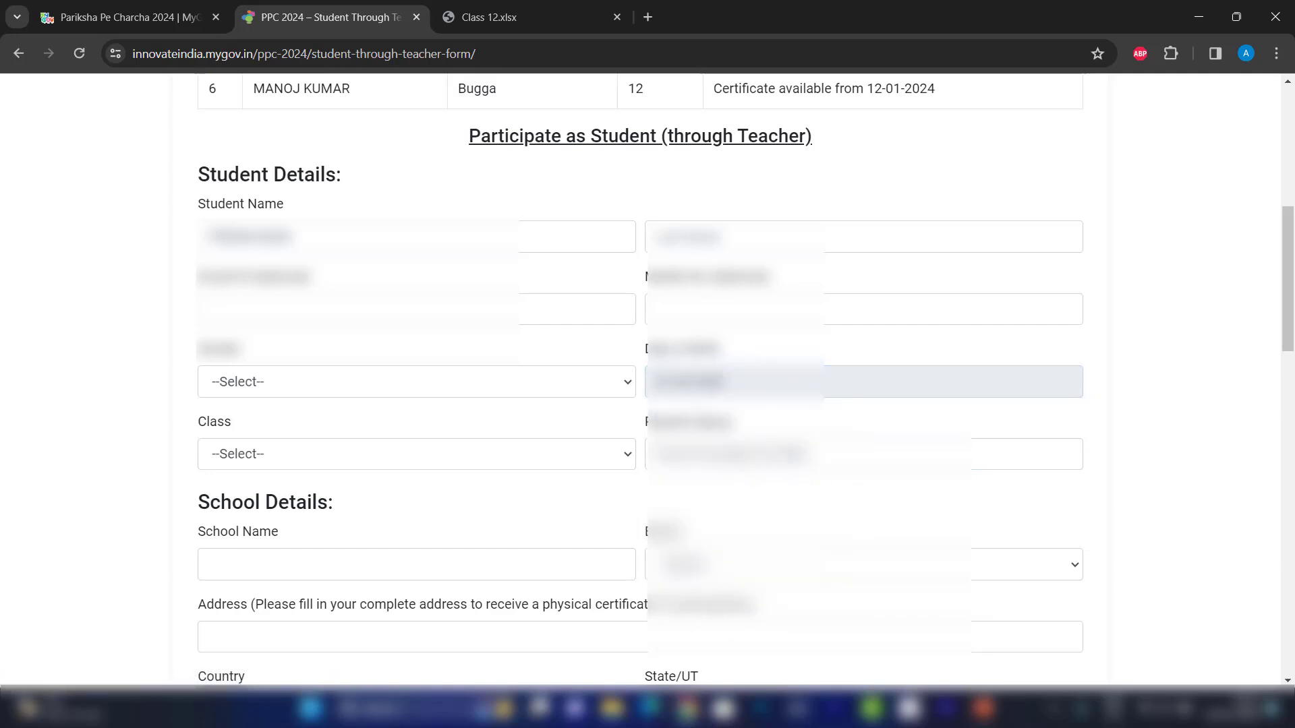
left_click_drag(740, 456, 812, 456)
key("BackSpace")
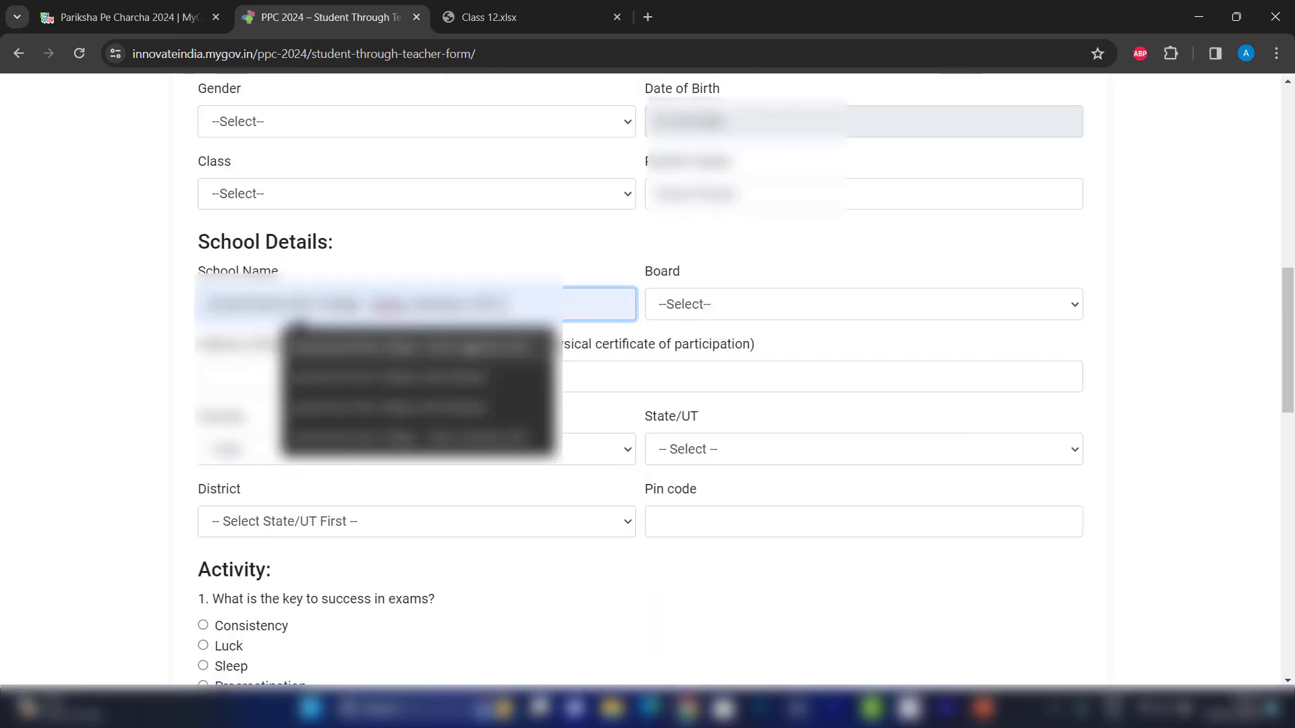
- Fill in the School Name from a previously used entry and set the Board to Uttar Pradesh
left_click(477, 344)
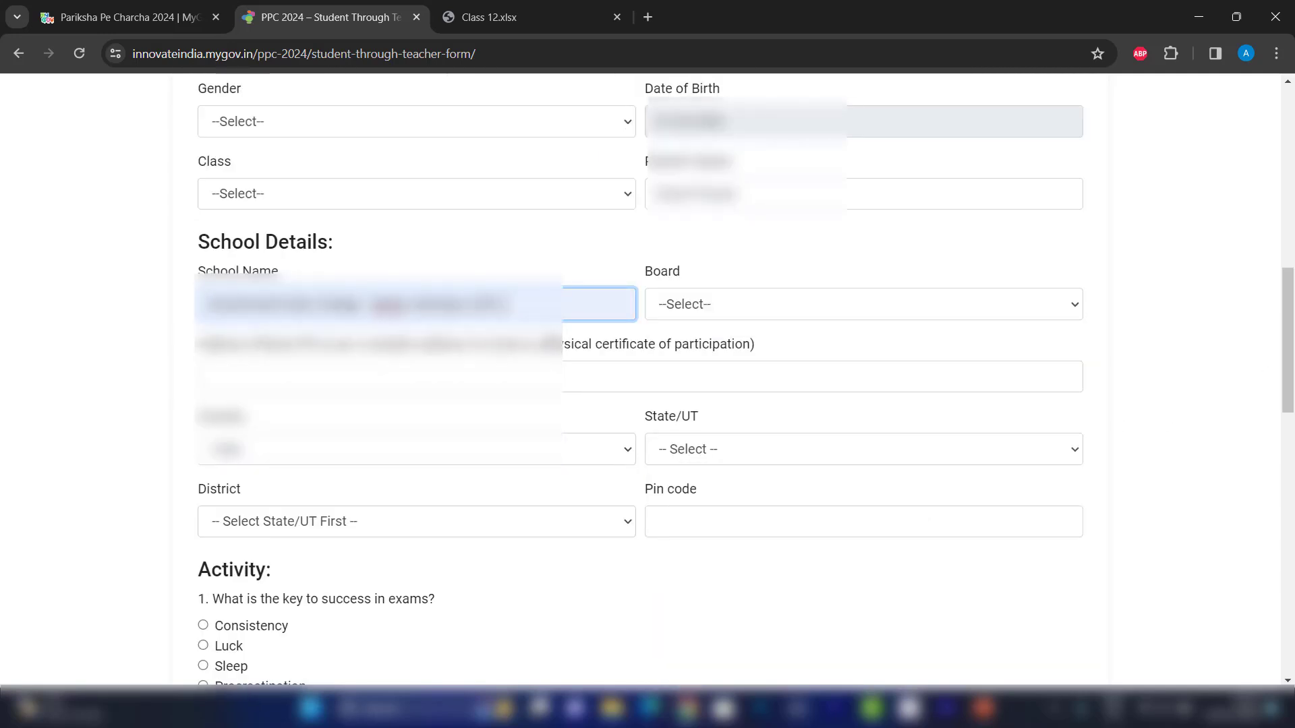
type("1")
left_click(719, 307)
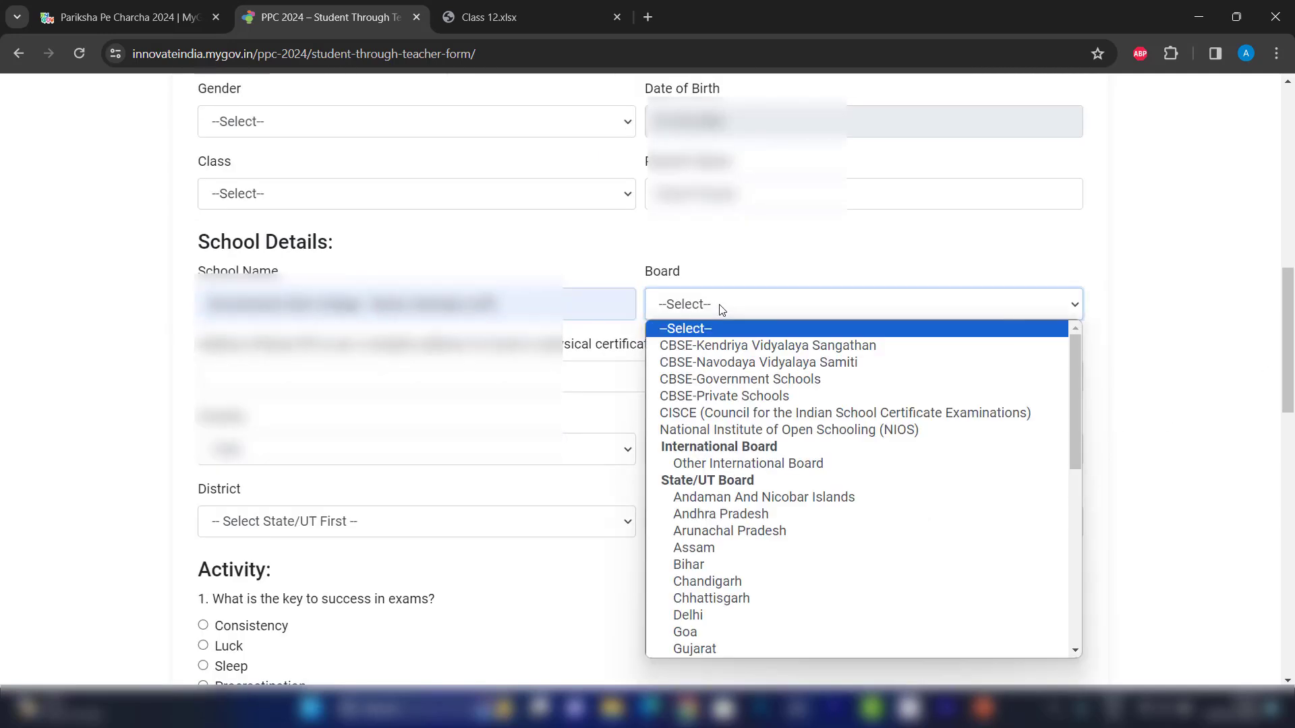
key("u")
key("Return")
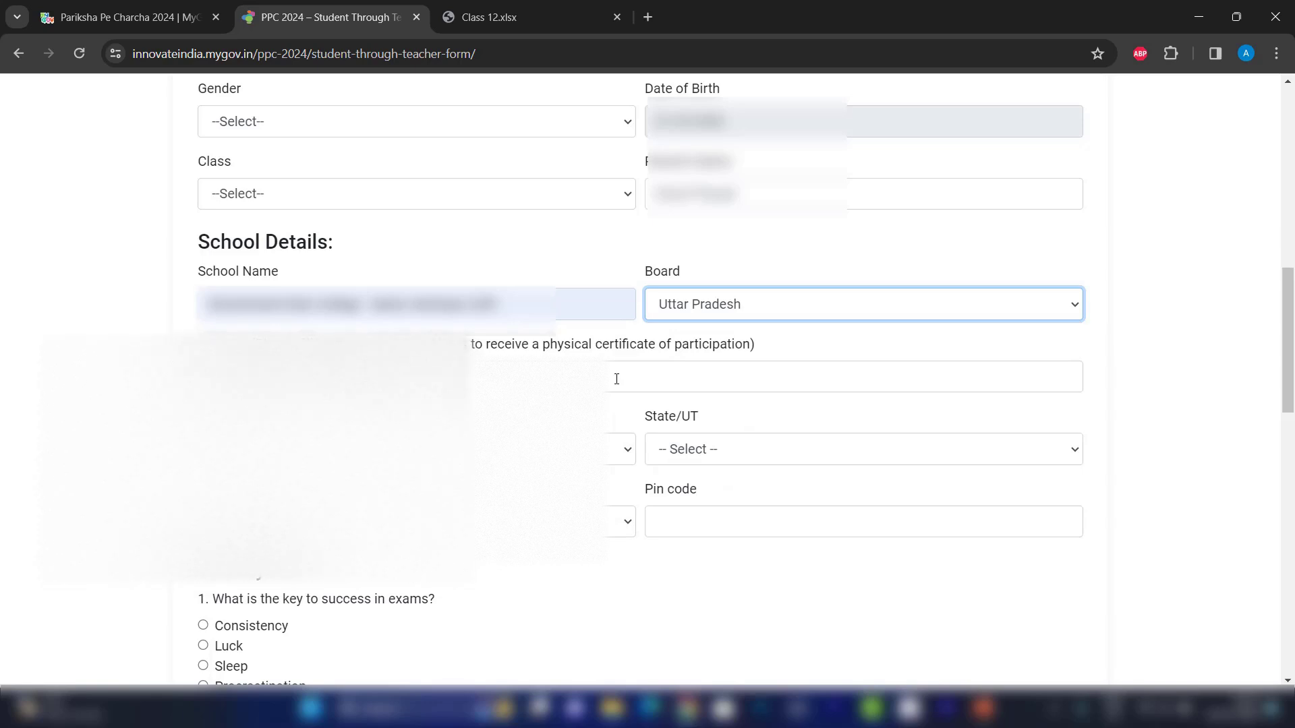
- Fill in the complete address for receiving the physical participation certificate
left_click(634, 368)
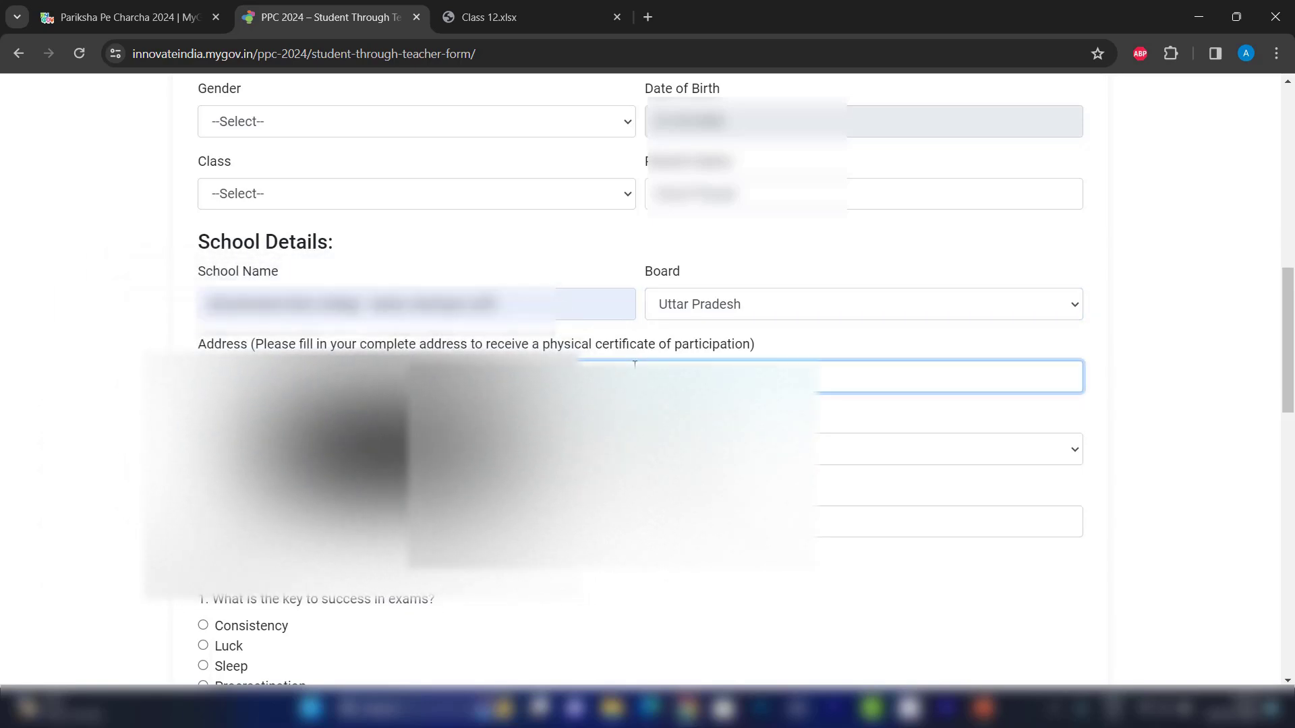